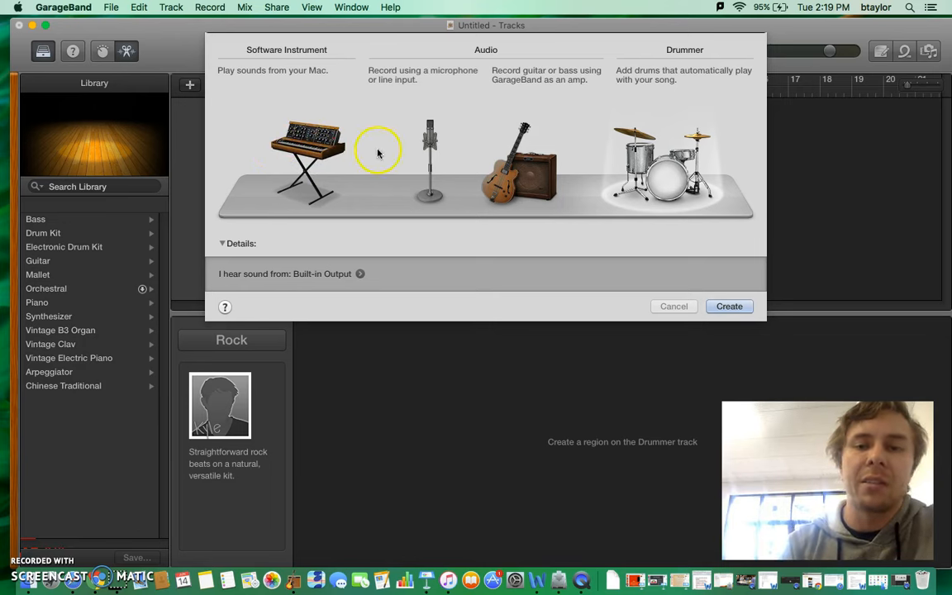
- Create a Drummer track, apply the Echo Park preset to its first region and return the playhead to the start
{"action": "left_click", "coordinate": [734, 308]}
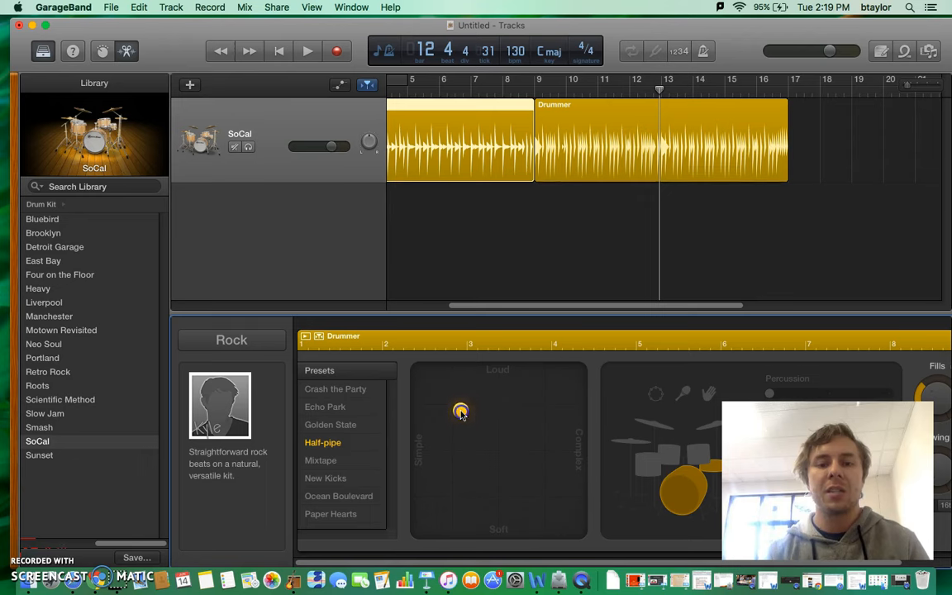
{"action": "left_click", "coordinate": [323, 406]}
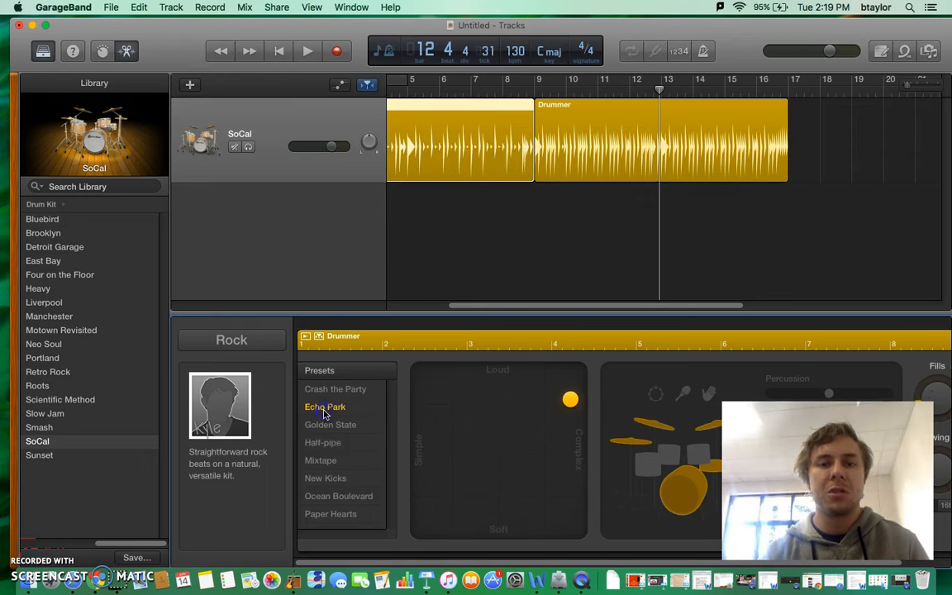
{"action": "left_click", "coordinate": [277, 51]}
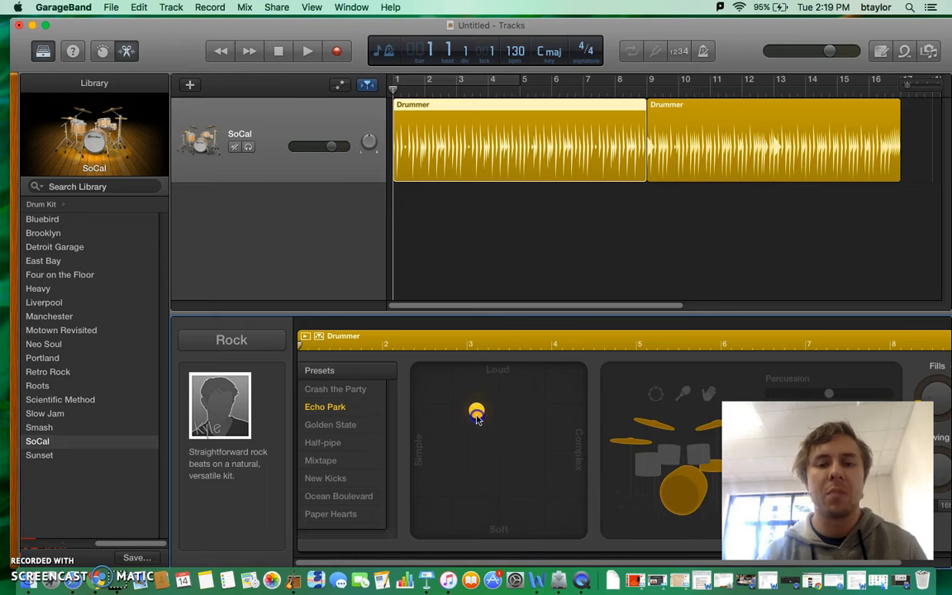
- Apply the Ocean Boulevard preset to the second Drummer region
{"action": "left_click", "coordinate": [754, 148]}
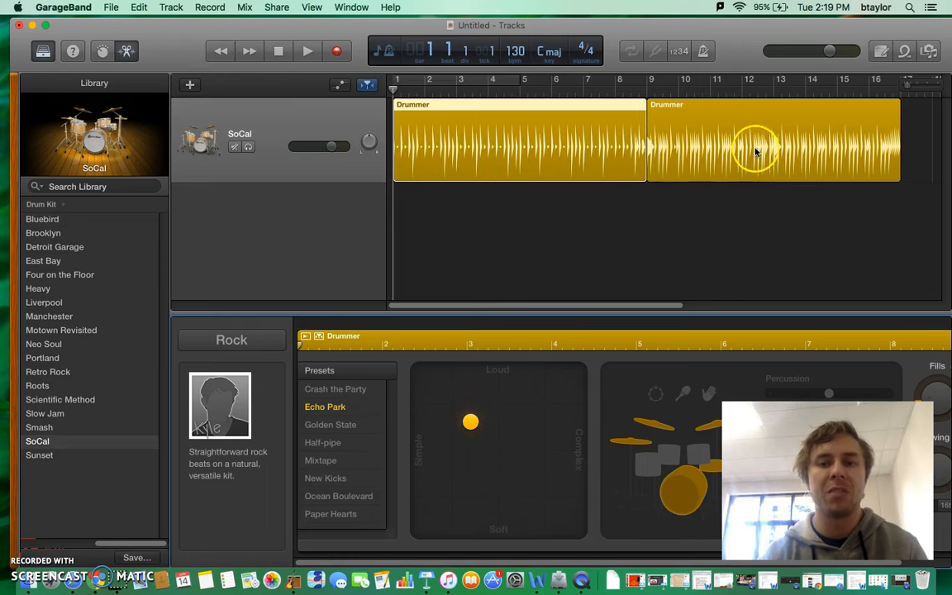
{"action": "left_click", "coordinate": [361, 497]}
{"action": "left_click_drag", "start_coordinate": [487, 389], "coordinate": [486, 395]}
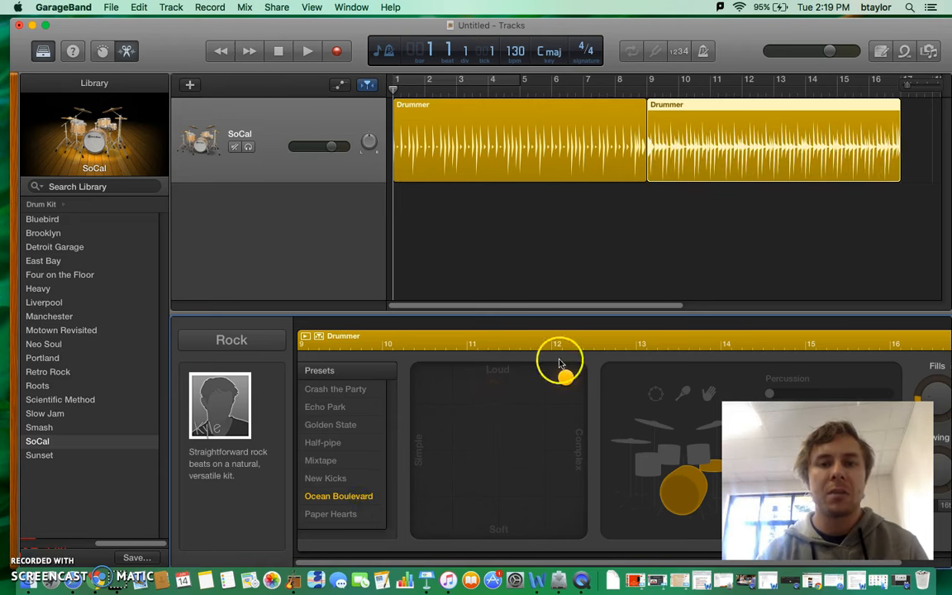
- Play the drum track from the start to hear the first region, and stop playback around bar 5
{"action": "left_click", "coordinate": [306, 56]}
{"action": "key", "text": "XF86AudioRaiseVolume"}
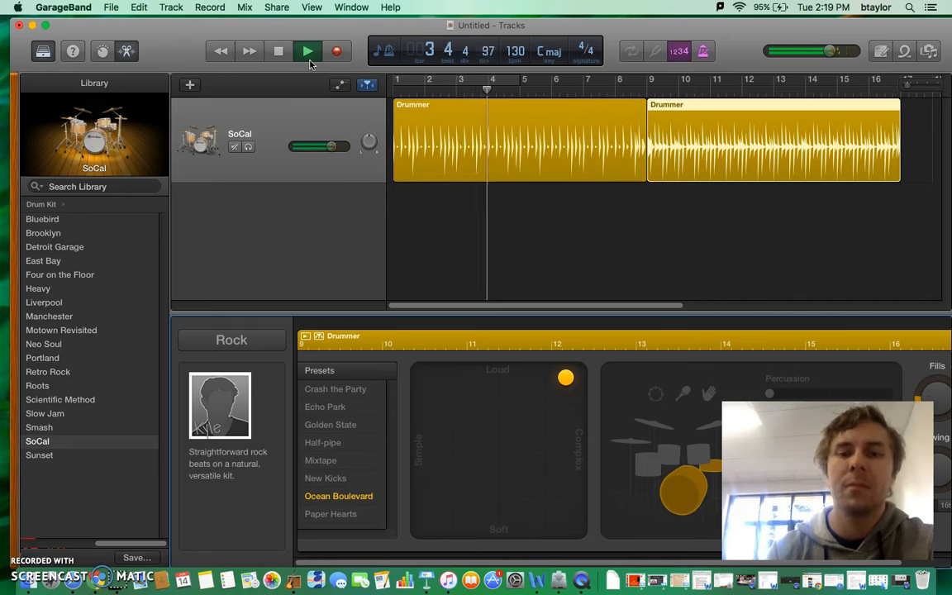
{"action": "left_click", "coordinate": [281, 60]}
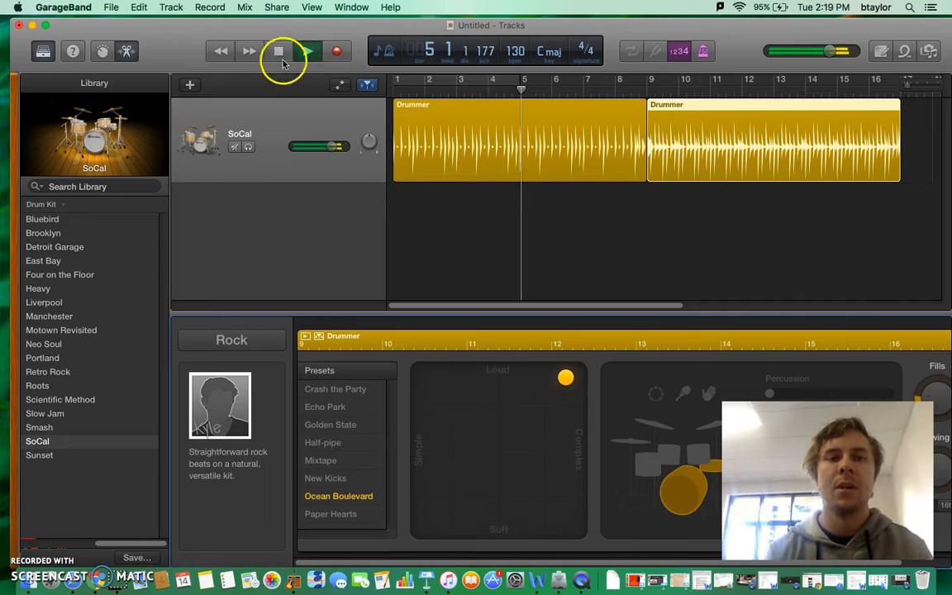
- Shorten both Drummer regions to four bars and place the second one directly after the first at bar 5
{"action": "left_click", "coordinate": [574, 134]}
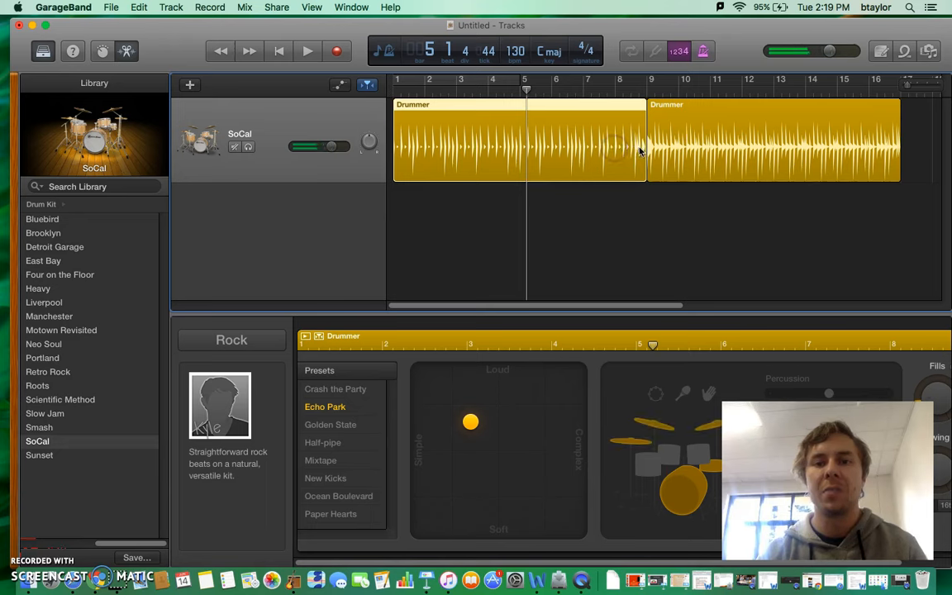
{"action": "left_click_drag", "start_coordinate": [644, 148], "coordinate": [518, 149]}
{"action": "left_click", "coordinate": [676, 141]}
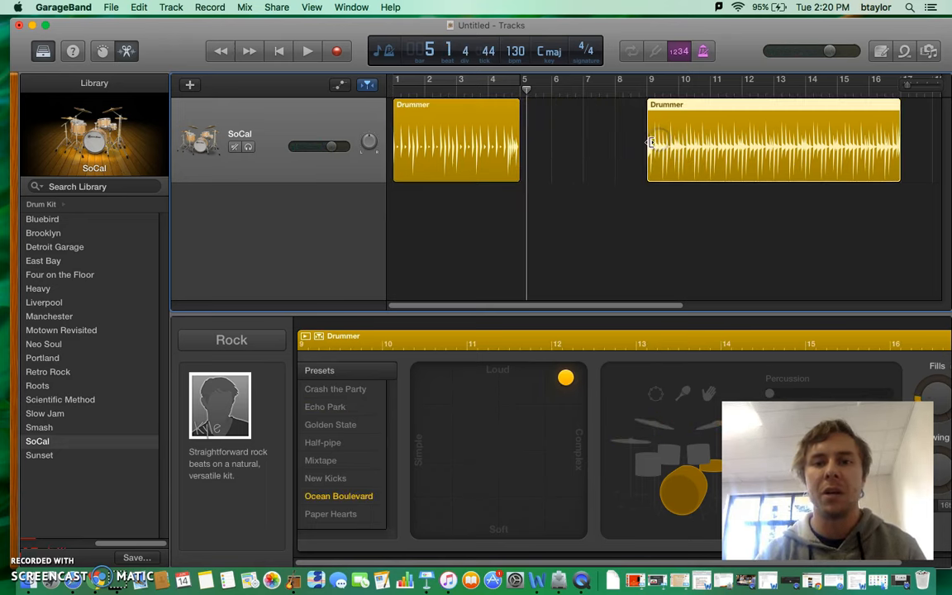
{"action": "left_click_drag", "start_coordinate": [756, 144], "coordinate": [628, 140]}
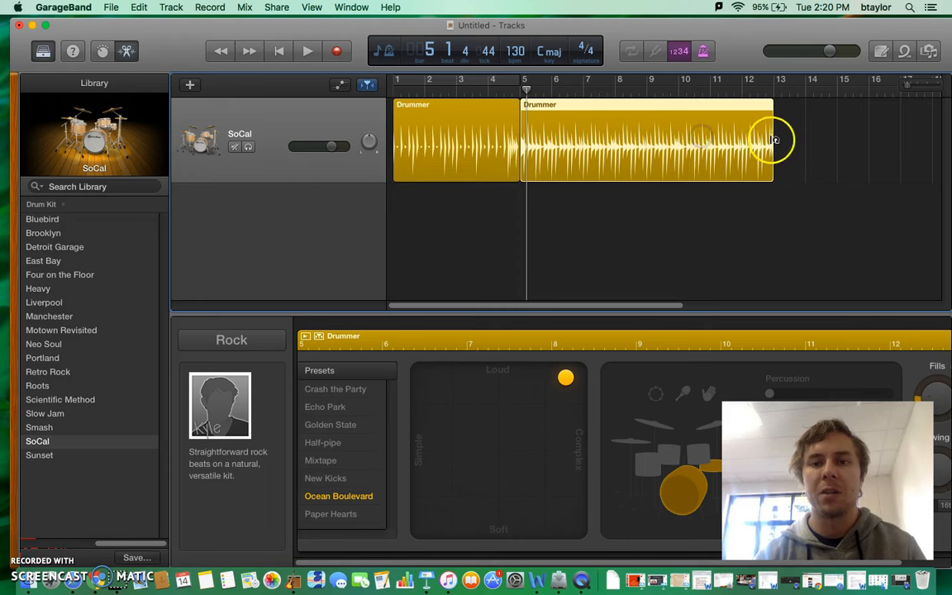
{"action": "left_click_drag", "start_coordinate": [769, 143], "coordinate": [645, 141]}
- Play the two shortened drum regions from the start, stop playback and return the playhead to bar 1
{"action": "left_click", "coordinate": [282, 55]}
{"action": "left_click", "coordinate": [313, 57]}
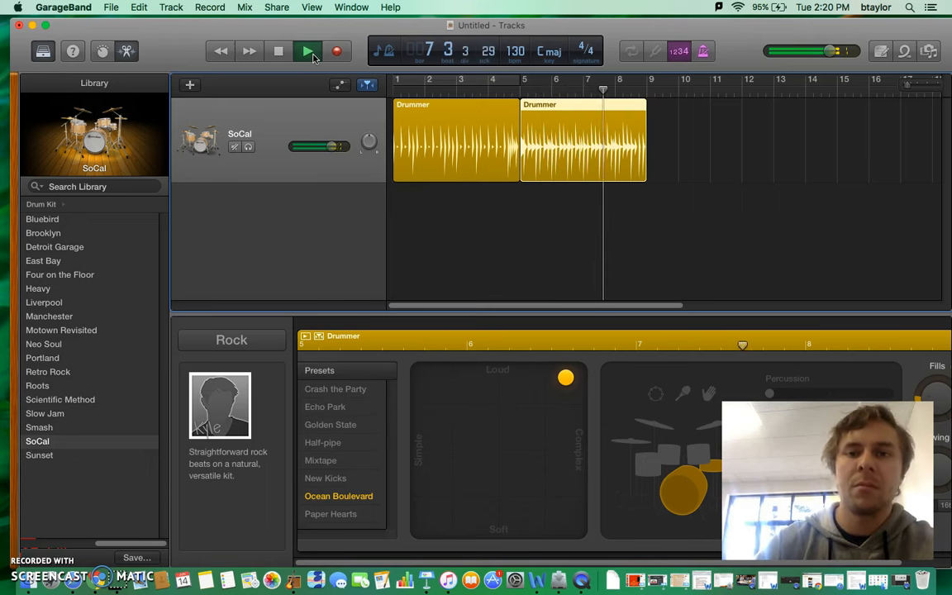
{"action": "left_click", "coordinate": [278, 51]}
{"action": "left_click", "coordinate": [280, 53]}
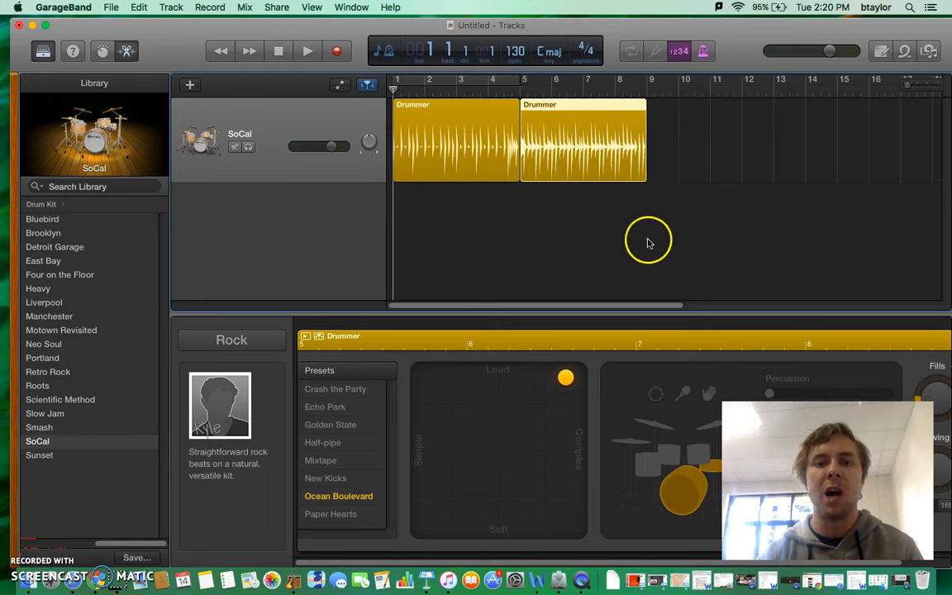
- Open the loop browser, filter the loops by Strings and preview the Afganistan Sand Rabab 05 loop
{"action": "left_click", "coordinate": [905, 52]}
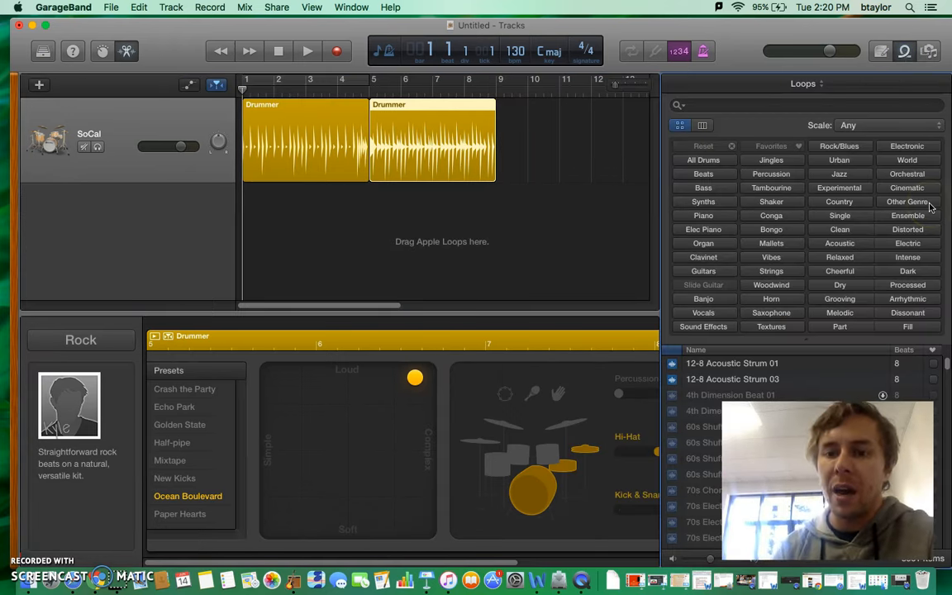
{"action": "left_click", "coordinate": [771, 271]}
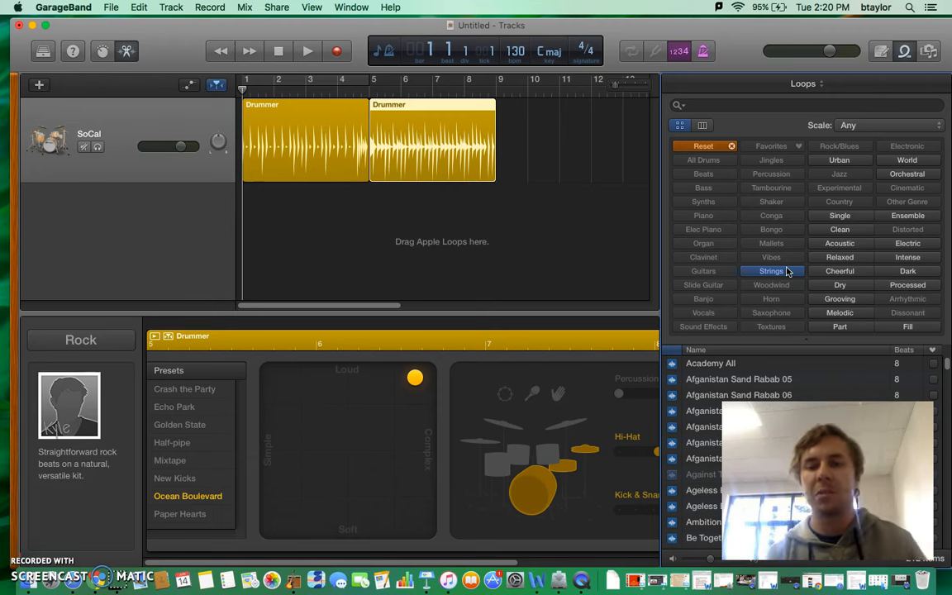
{"action": "left_click", "coordinate": [776, 380]}
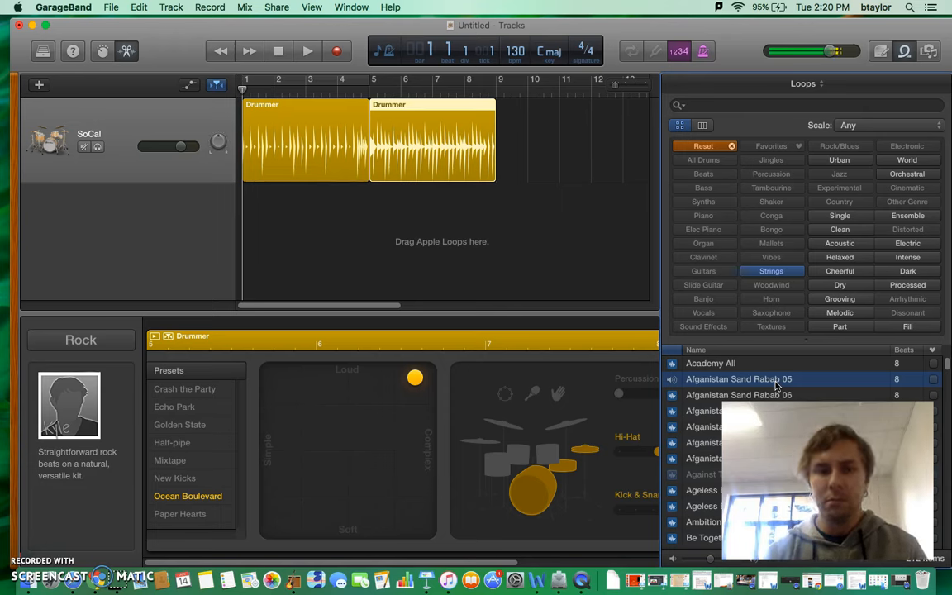
{"action": "left_click", "coordinate": [278, 51]}
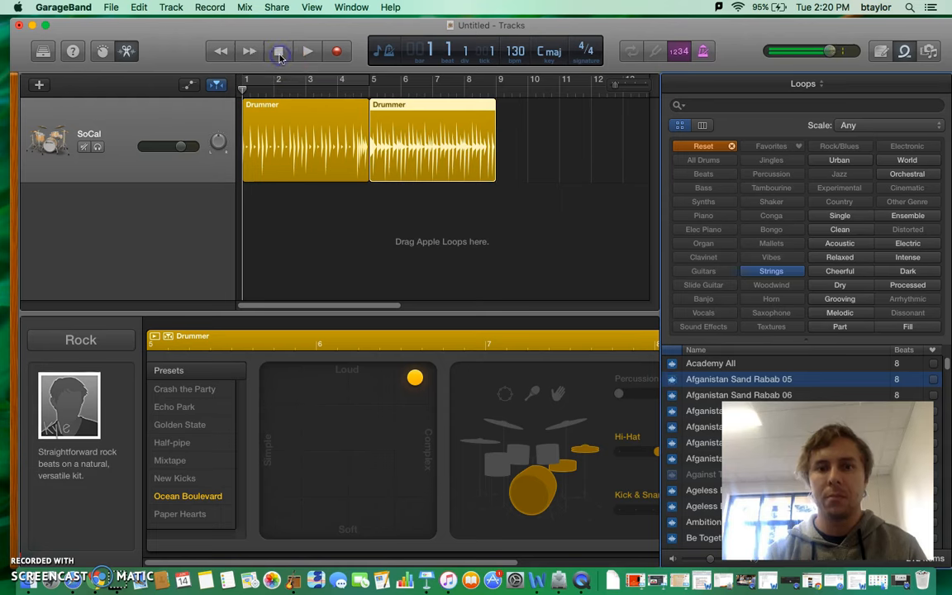
- Add the Afganistan Sand Rabab 05 loop on a new track at bar 1 and repeat it up to bar 9
{"action": "left_click_drag", "start_coordinate": [755, 381], "coordinate": [256, 236]}
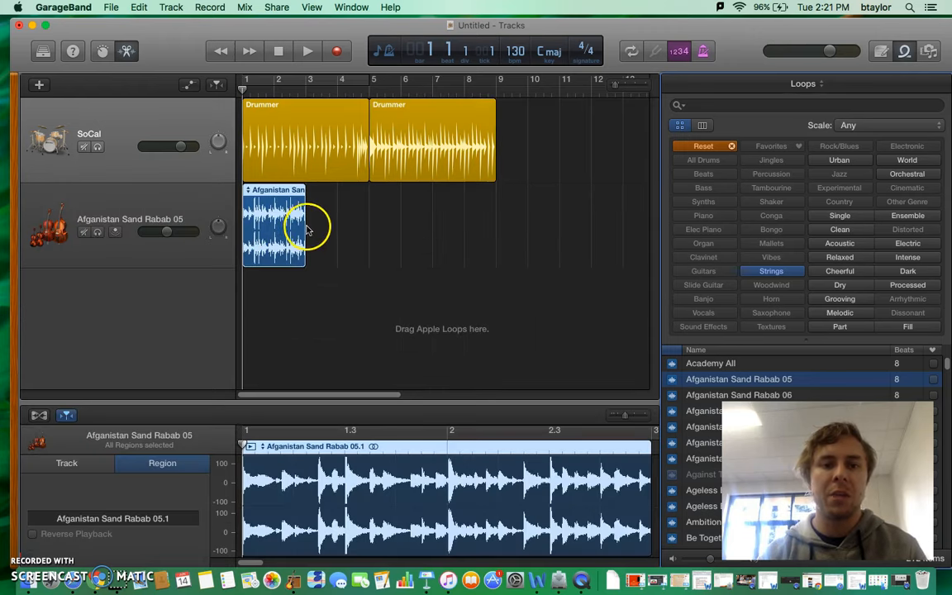
{"action": "left_click_drag", "start_coordinate": [306, 230], "coordinate": [498, 232]}
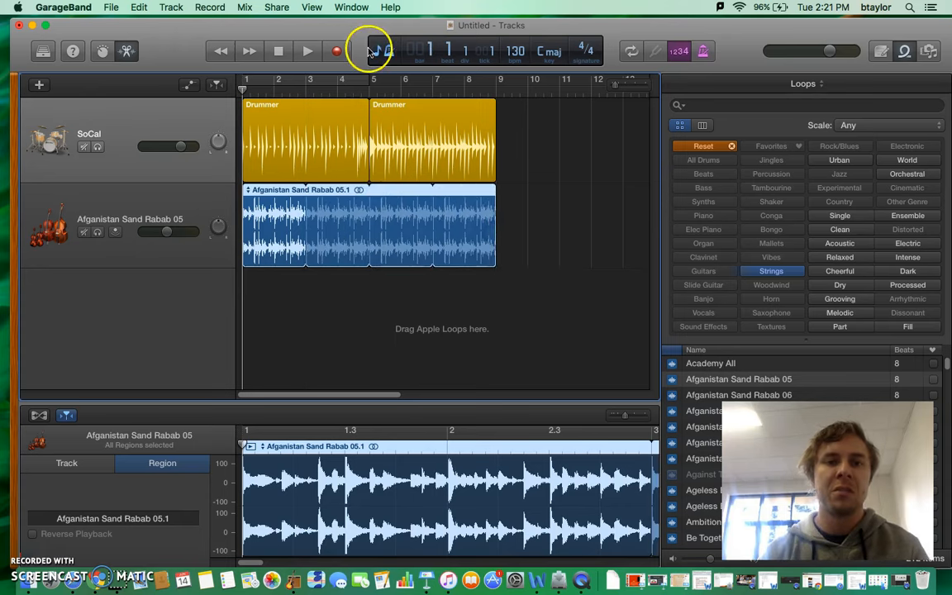
- Play the drums and the strings loop together from the start, and stop playback just past the end of the regions
{"action": "left_click", "coordinate": [217, 53]}
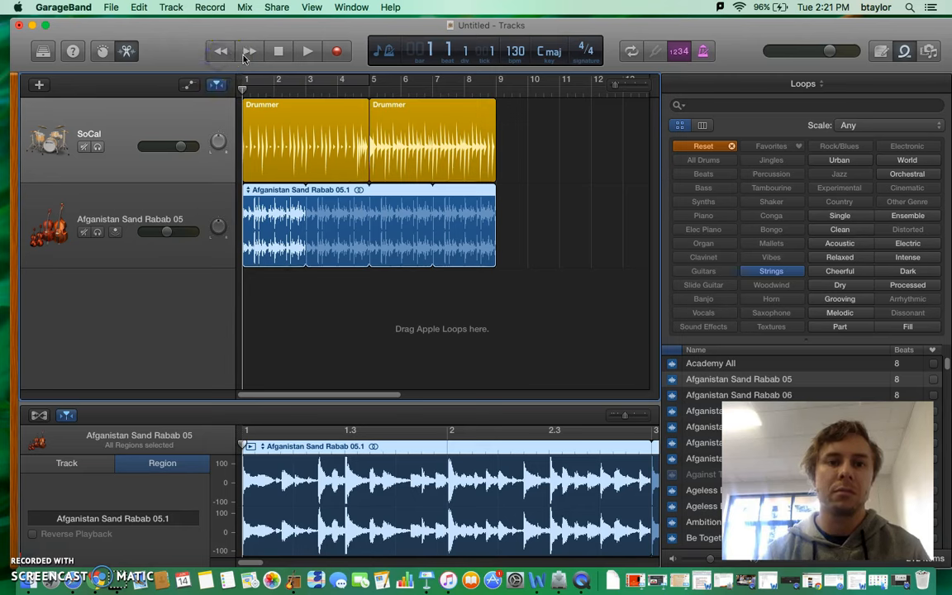
{"action": "left_click", "coordinate": [310, 52]}
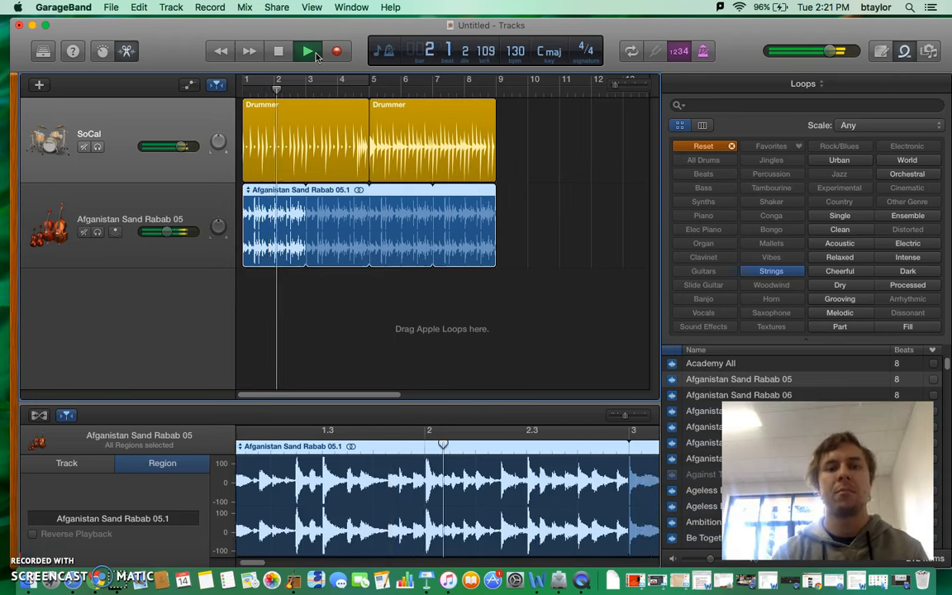
{"action": "key", "text": "XF86AudioRaiseVolume"}
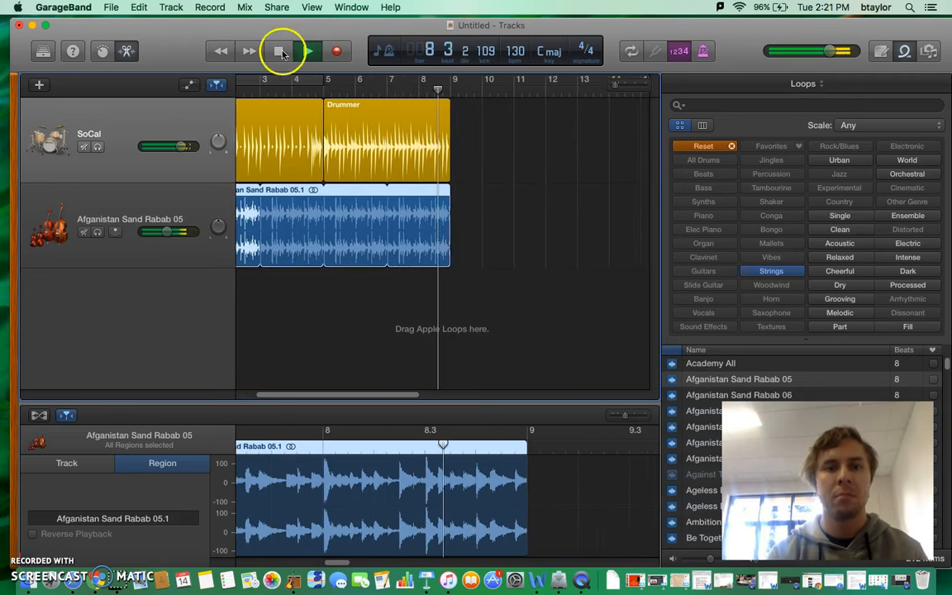
{"action": "left_click", "coordinate": [281, 51]}
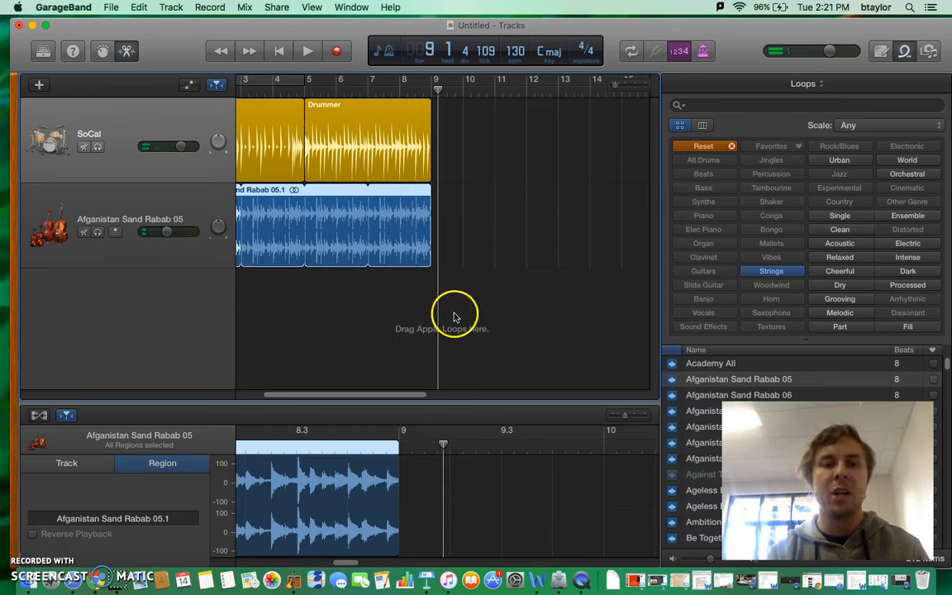
- Clear the Strings filter in the loop browser
{"action": "left_click", "coordinate": [770, 272]}
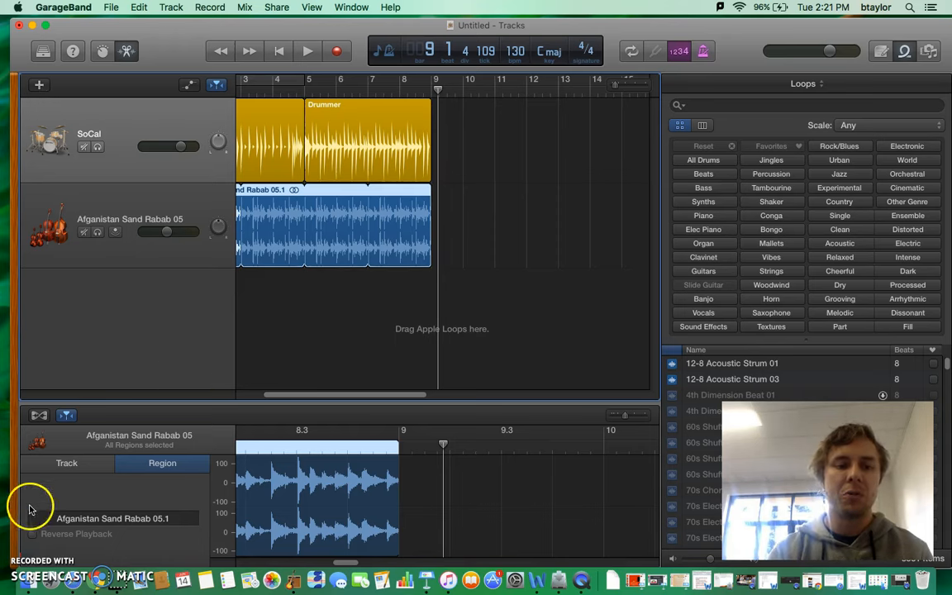
{"action": "left_click", "coordinate": [27, 551]}
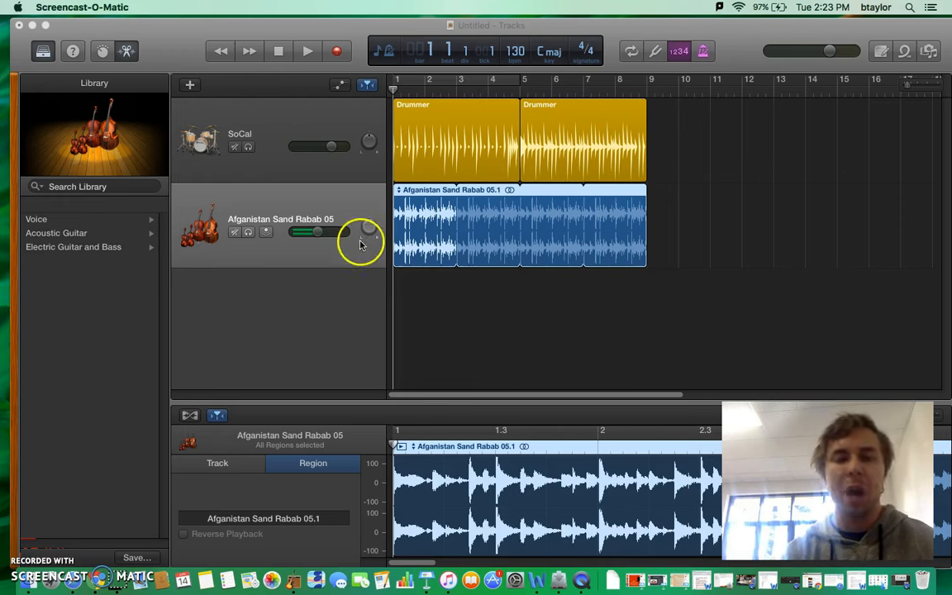
- Add a Software Instrument track and assign it the Dirty Fifth patch from the Synthesizer Bass sounds
{"action": "left_click", "coordinate": [190, 86]}
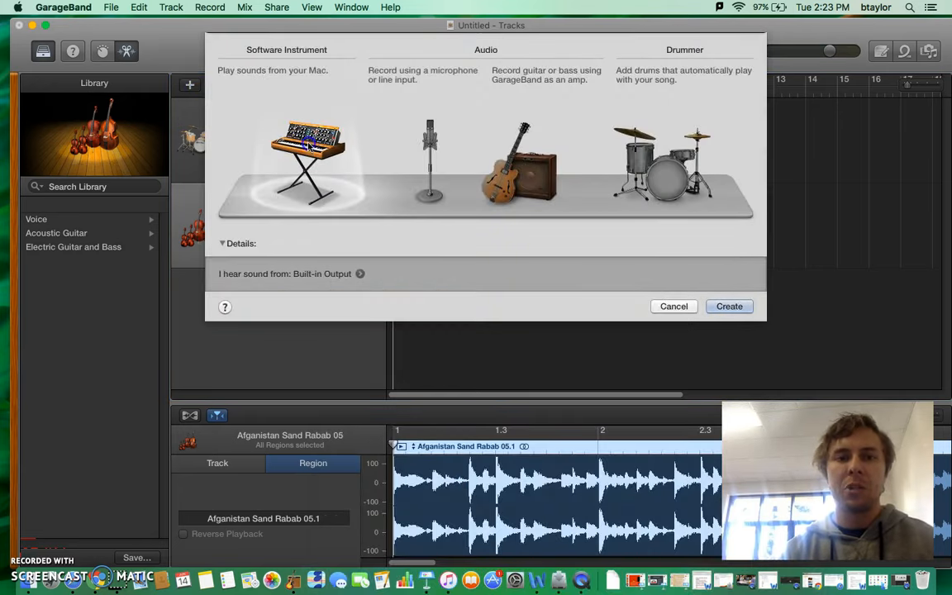
{"action": "left_click", "coordinate": [729, 307]}
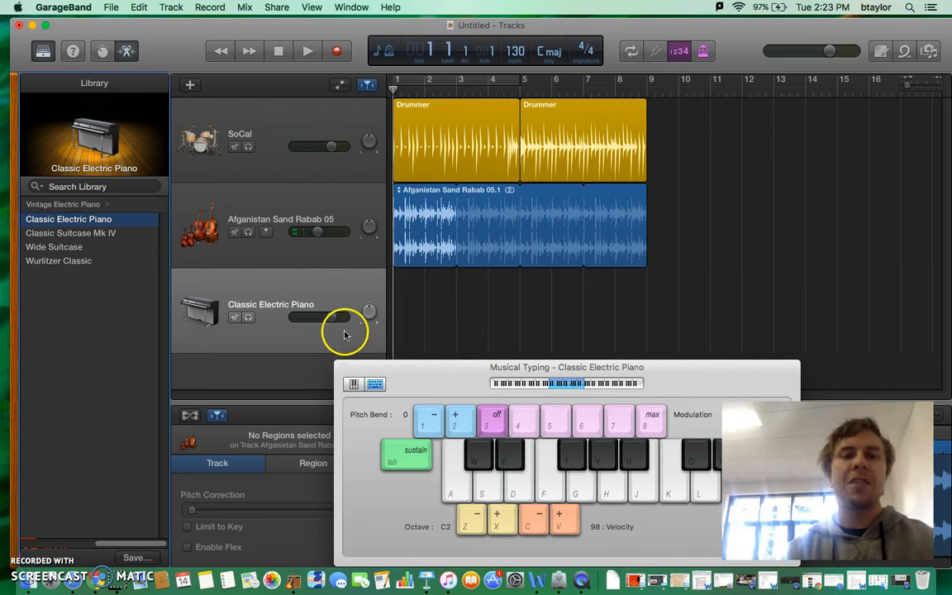
{"action": "left_click", "coordinate": [95, 205]}
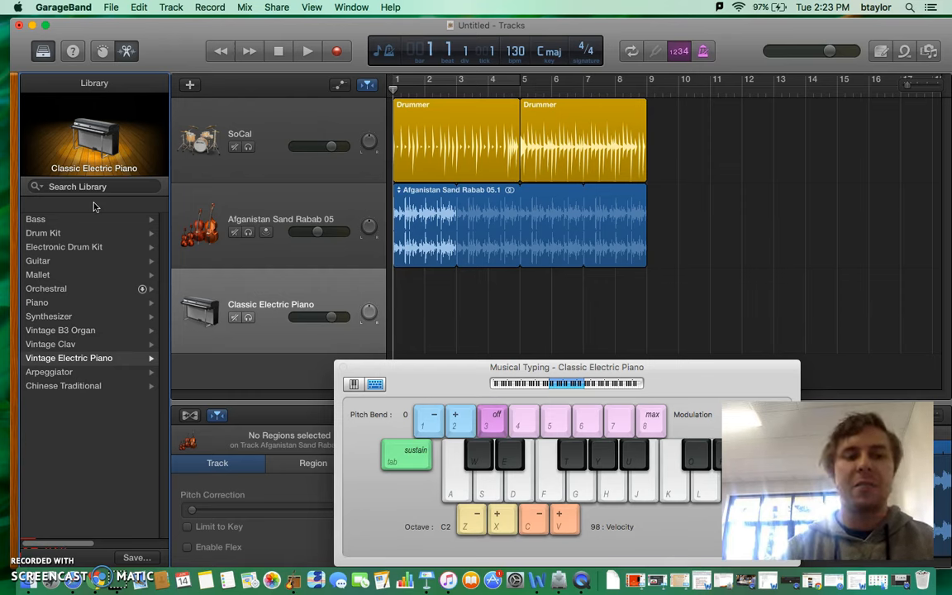
{"action": "left_click", "coordinate": [121, 317]}
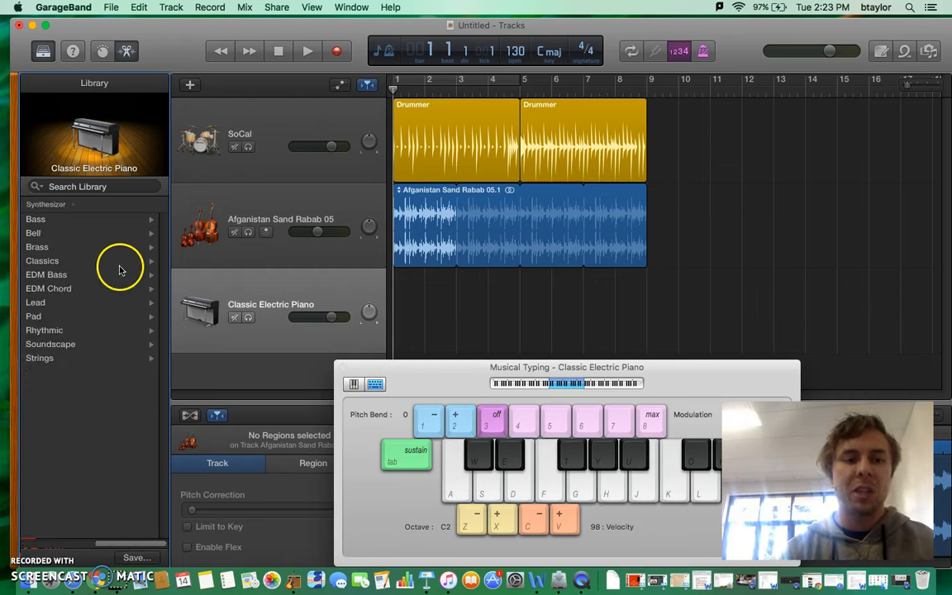
{"action": "left_click", "coordinate": [93, 219]}
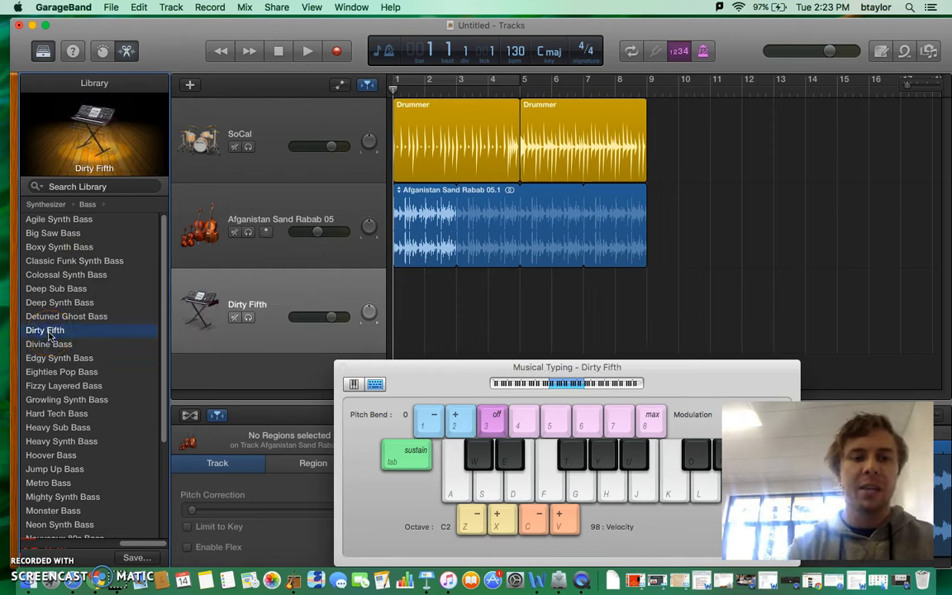
- Try out the Dirty Fifth sound by playing the notes C, C sharp, G, C sharp and C with Musical Typing
{"action": "key", "text": "a"}
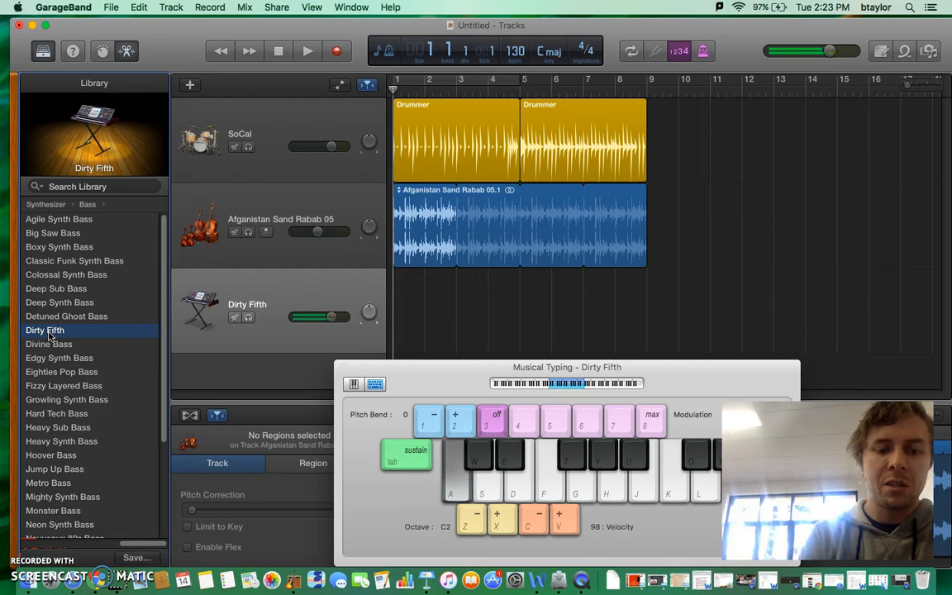
{"action": "key", "text": "w"}
{"action": "key", "text": "g"}
{"action": "key", "text": "w"}
{"action": "key", "text": "a"}
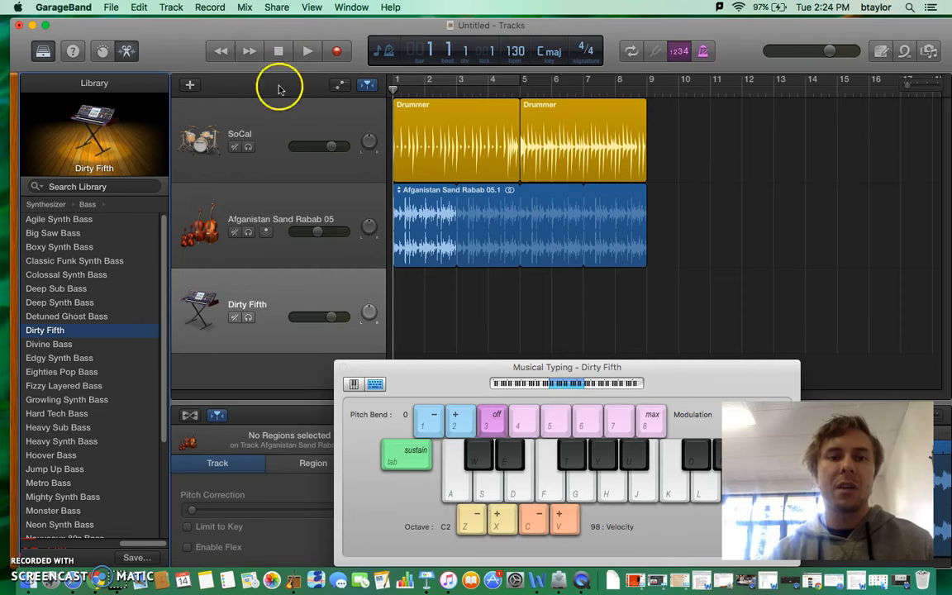
- Reposition the Musical Typing keyboard slightly, close it and show it again
{"action": "left_click_drag", "start_coordinate": [475, 383], "coordinate": [443, 355]}
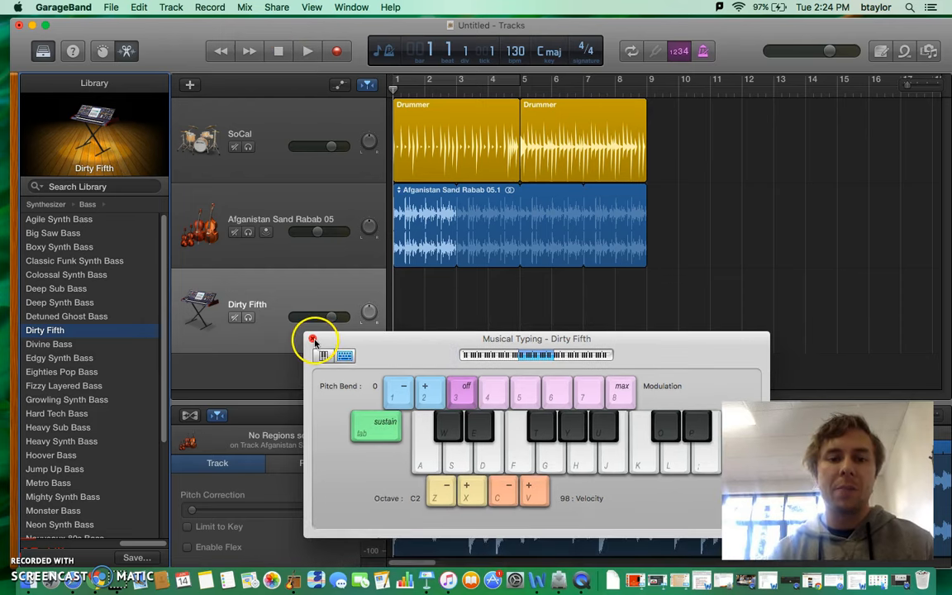
{"action": "left_click", "coordinate": [315, 341]}
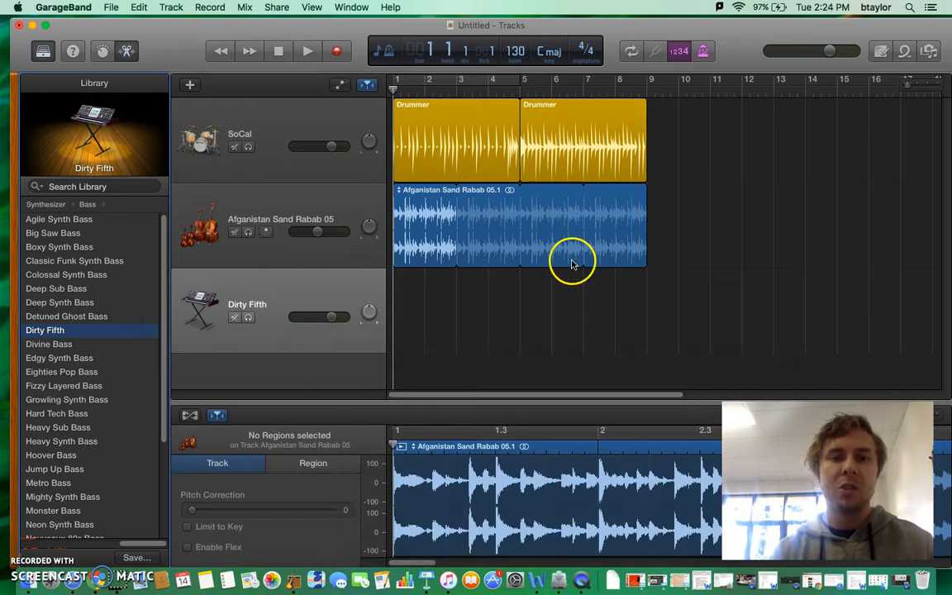
{"action": "left_click", "coordinate": [353, 6]}
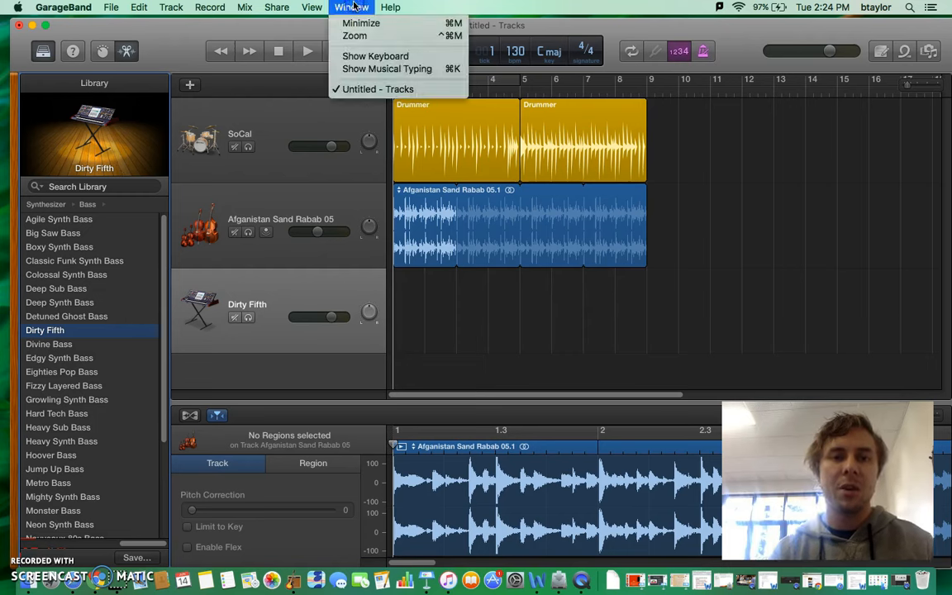
{"action": "left_click", "coordinate": [386, 69]}
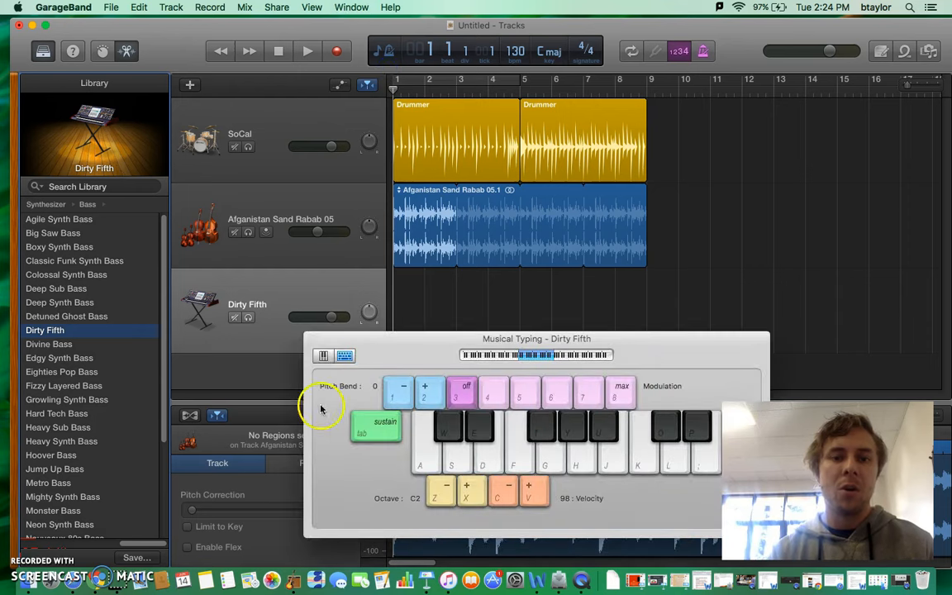
- Close and reopen the Musical Typing keyboard, then move it slightly lower so it stays clear of the tracks
{"action": "left_click", "coordinate": [313, 340]}
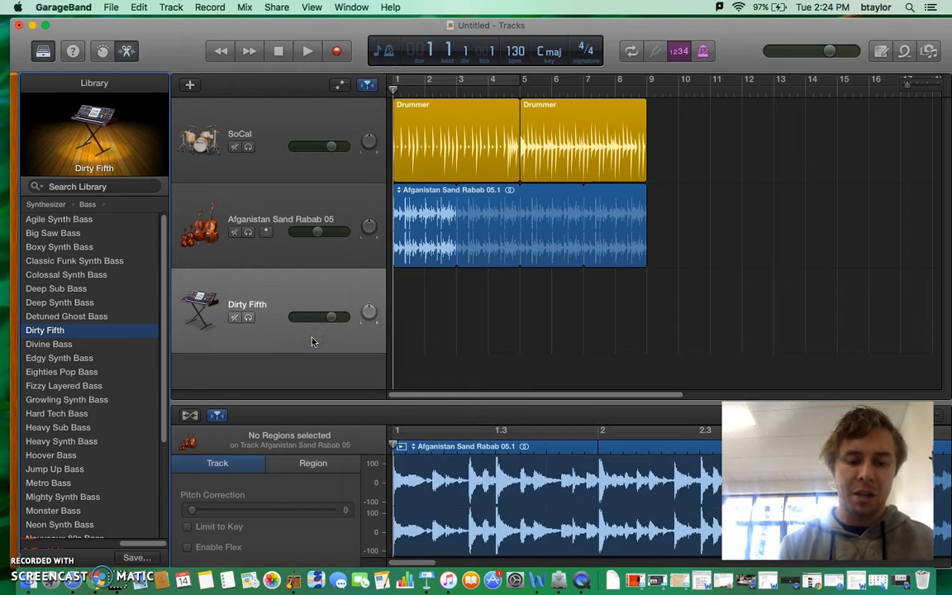
{"action": "key", "text": "super+k"}
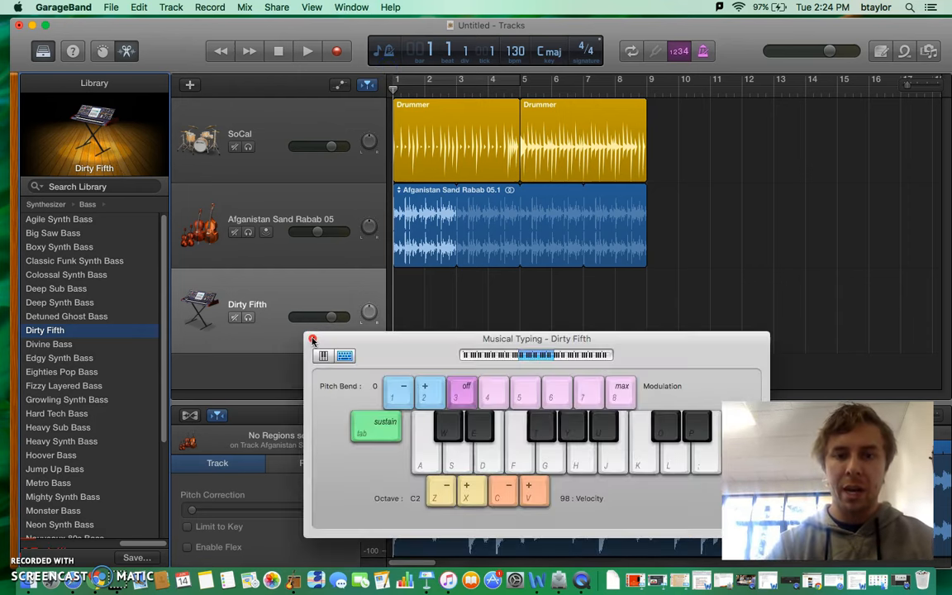
{"action": "left_click_drag", "start_coordinate": [623, 354], "coordinate": [673, 349]}
{"action": "left_click", "coordinate": [452, 361]}
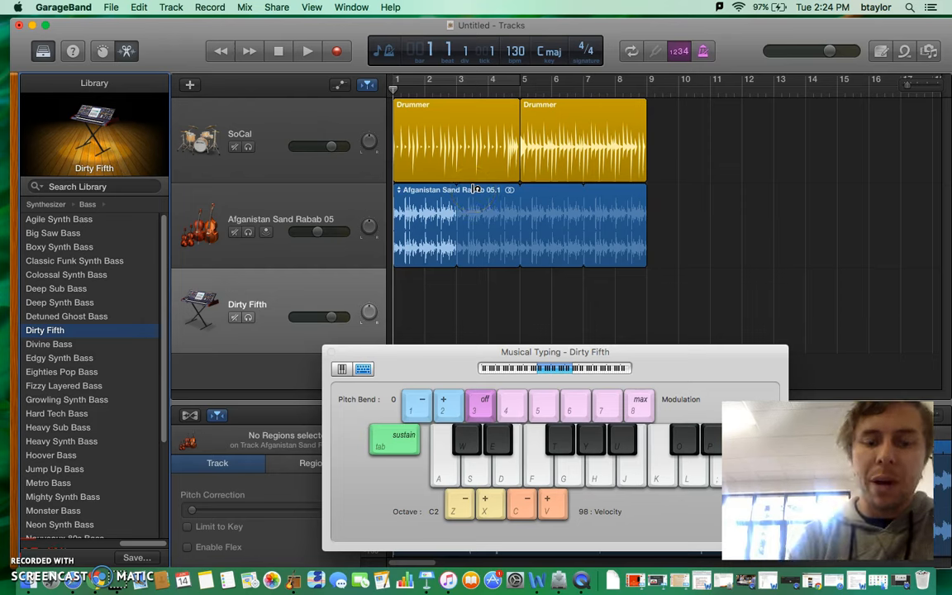
- Record a Dirty Fifth bass line across bars 5 to 8, alternating C and C sharp and ending on G, and move Musical Typing aside
{"action": "left_click", "coordinate": [337, 53]}
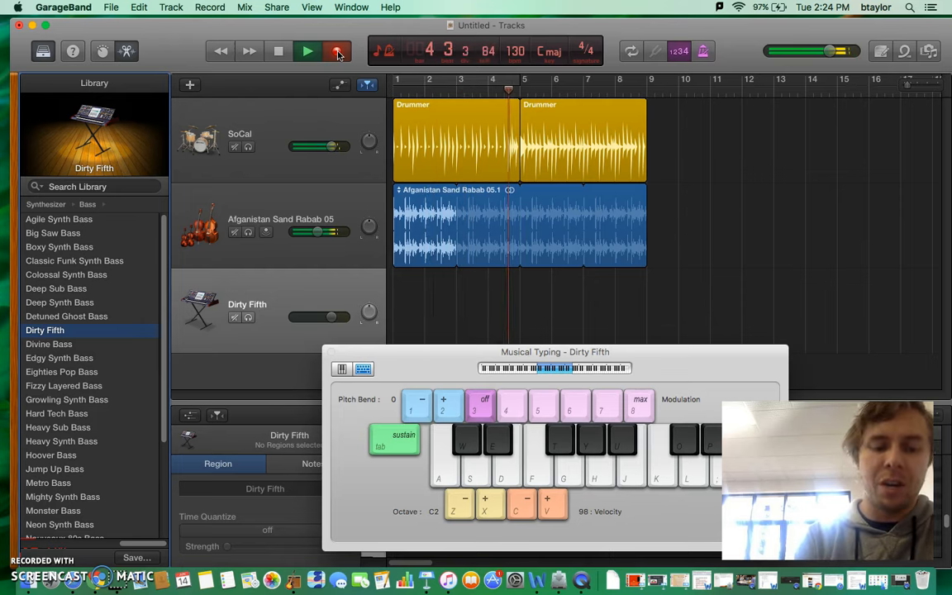
{"action": "key", "text": "a"}
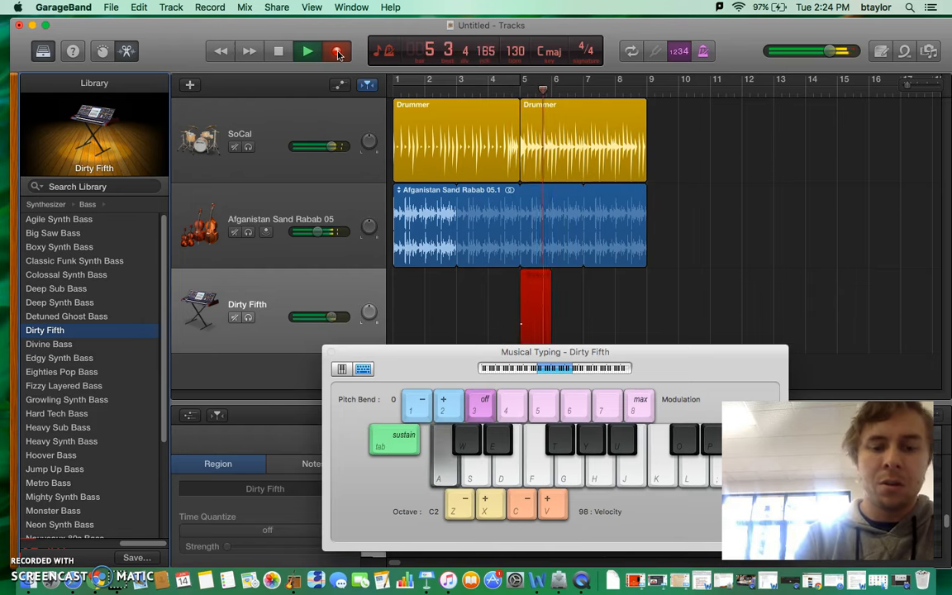
{"action": "key", "text": "w"}
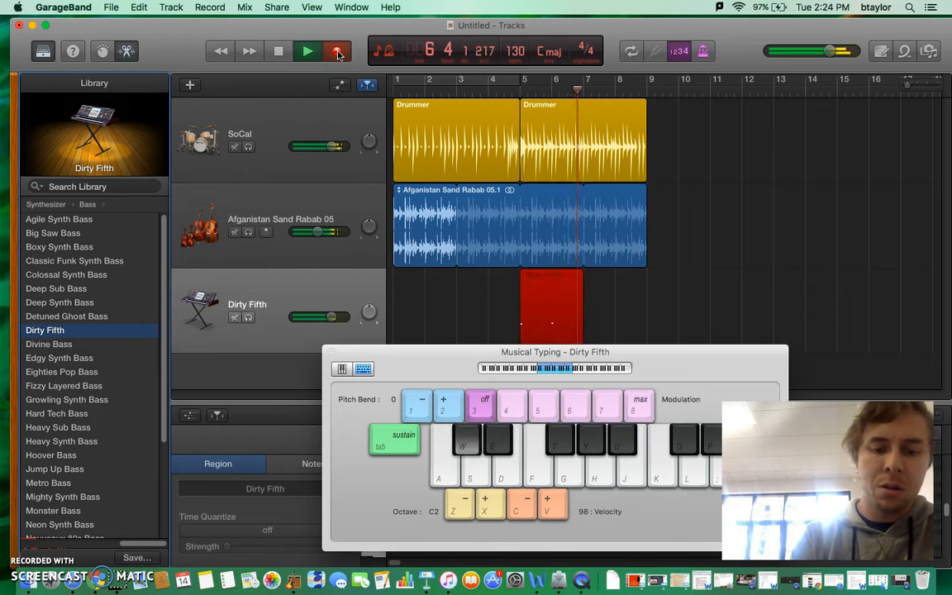
{"action": "key", "text": "a"}
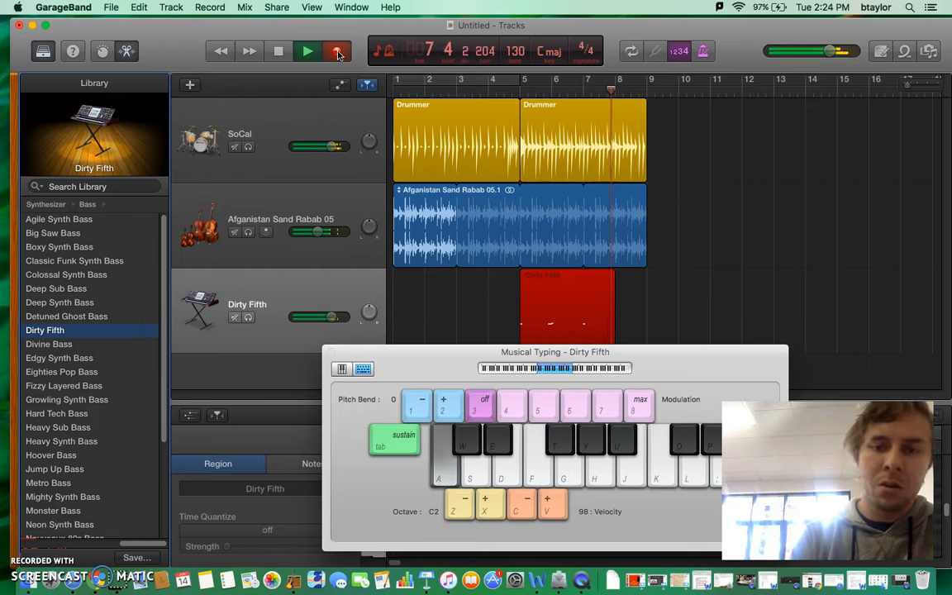
{"action": "key", "text": "g"}
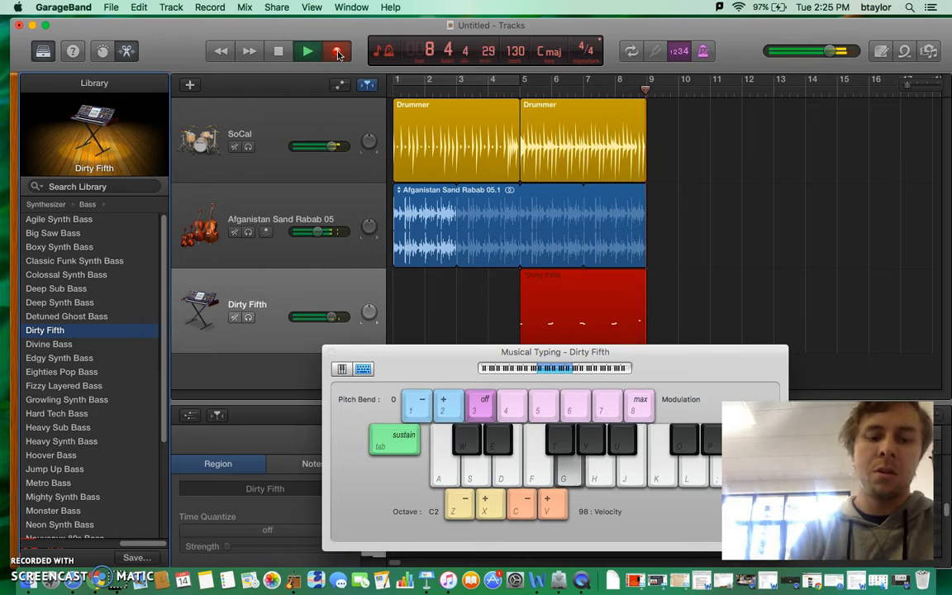
{"action": "left_click", "coordinate": [337, 52]}
{"action": "left_click_drag", "start_coordinate": [610, 356], "coordinate": [743, 422]}
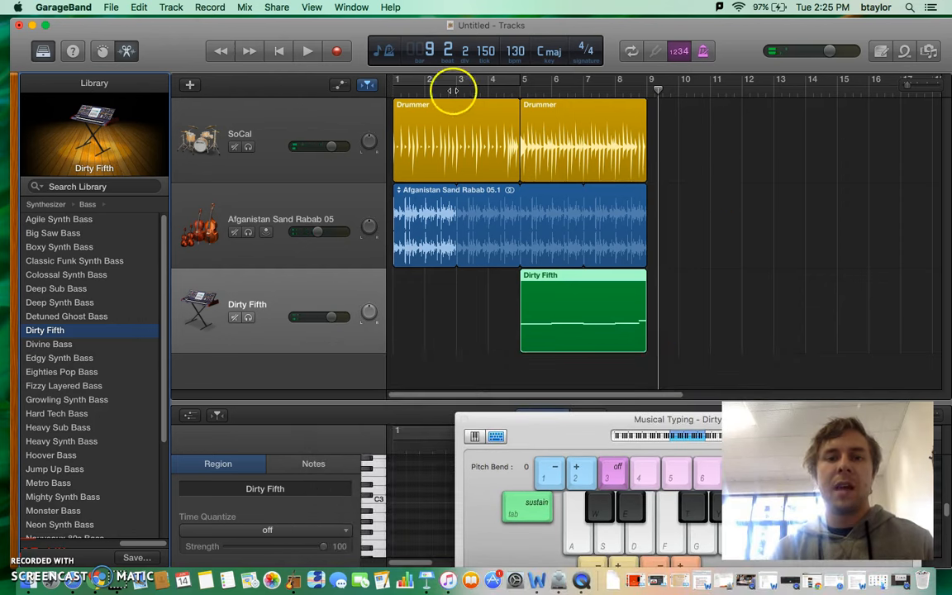
- Play back the recorded bass line from bar 5, raise the Dirty Fifth track volume slightly and stop playback
{"action": "left_click", "coordinate": [280, 51]}
{"action": "left_click", "coordinate": [308, 52]}
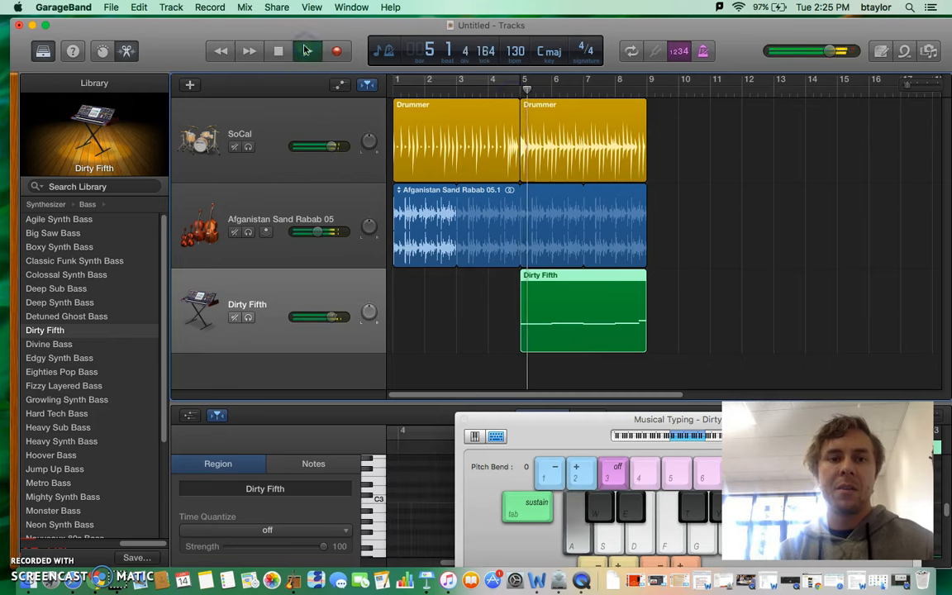
{"action": "left_click", "coordinate": [333, 319]}
{"action": "left_click_drag", "start_coordinate": [333, 319], "coordinate": [328, 317]}
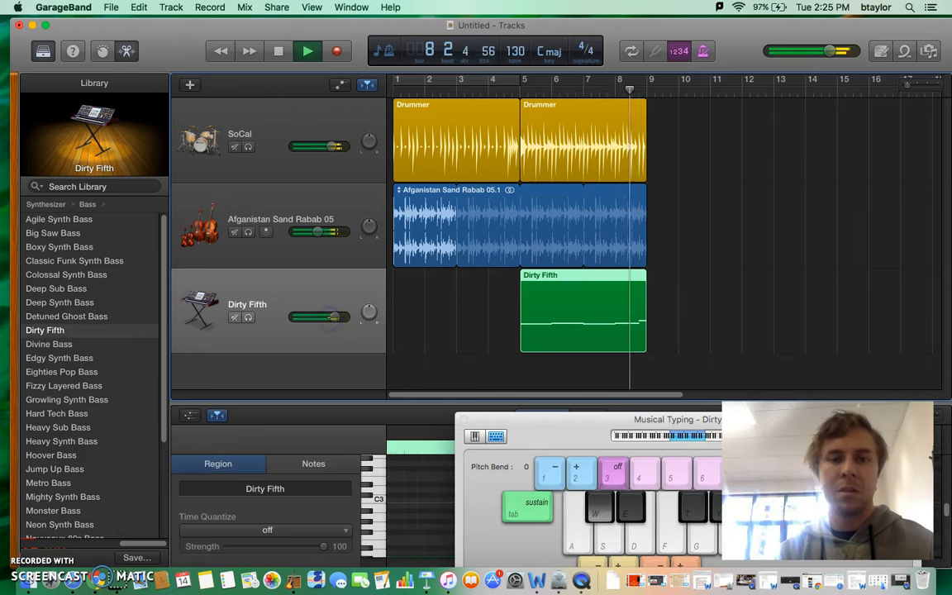
{"action": "left_click", "coordinate": [283, 53]}
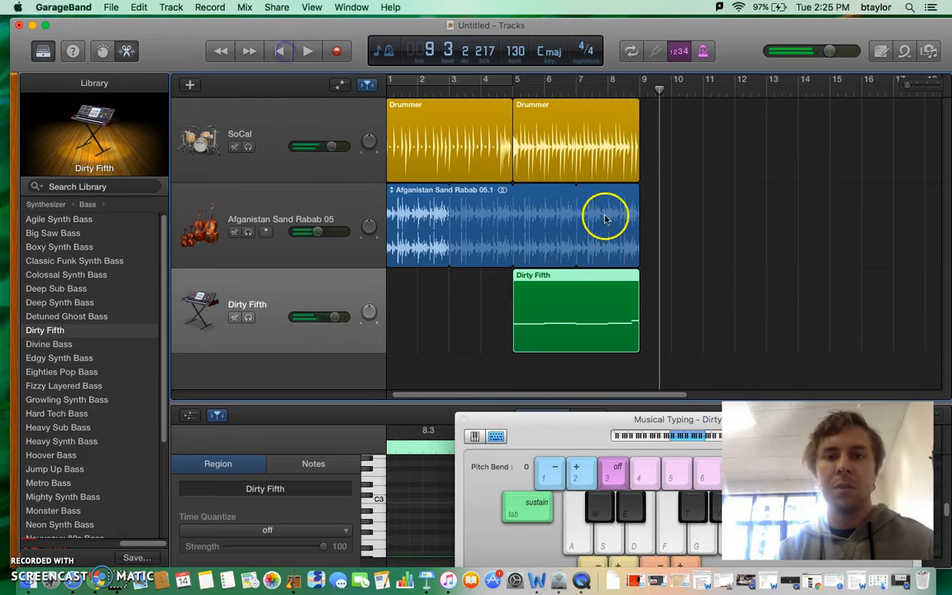
- Extend the second Drummer region to bar 13
{"action": "left_click", "coordinate": [545, 234]}
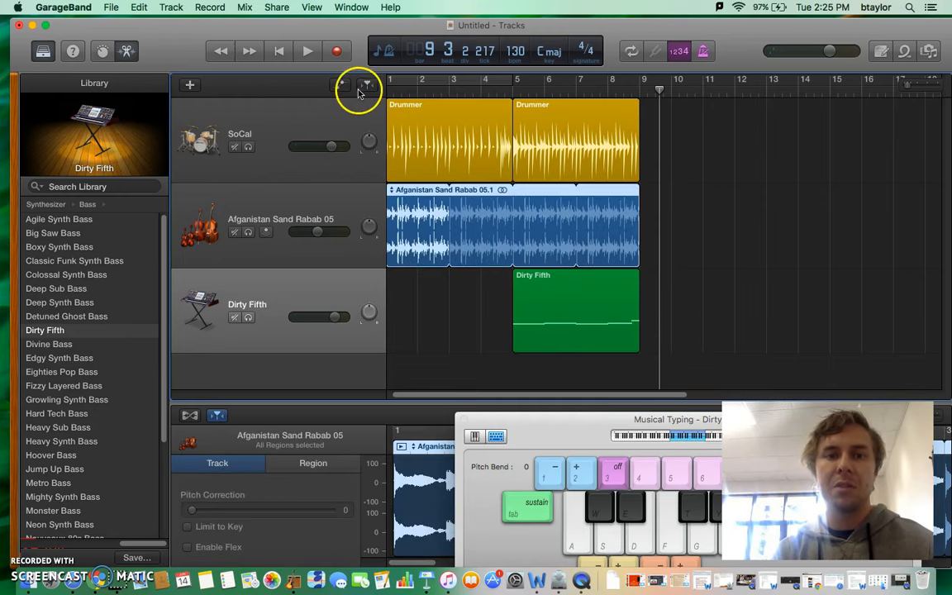
{"action": "left_click", "coordinate": [490, 326]}
{"action": "left_click", "coordinate": [611, 153]}
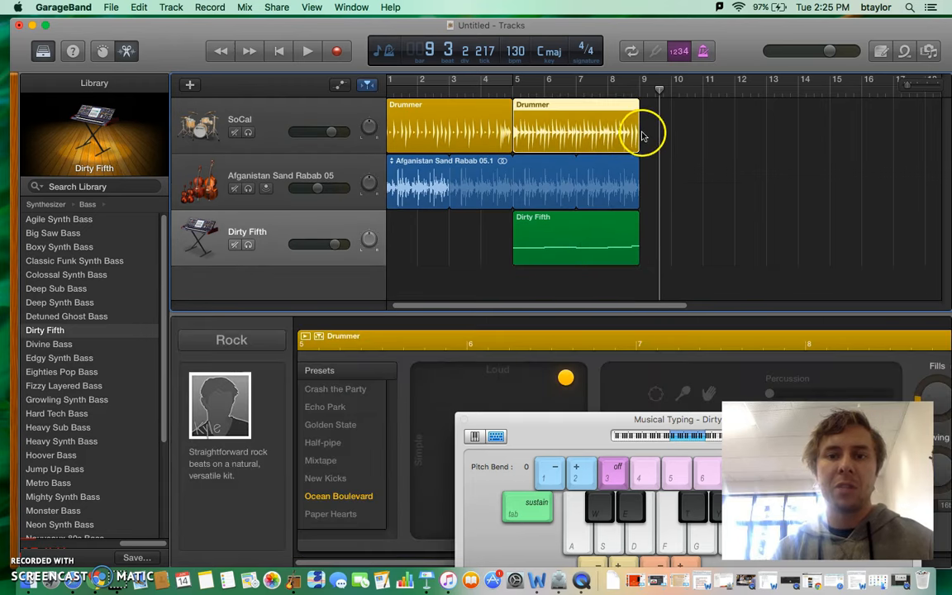
{"action": "left_click_drag", "start_coordinate": [637, 129], "coordinate": [767, 133]}
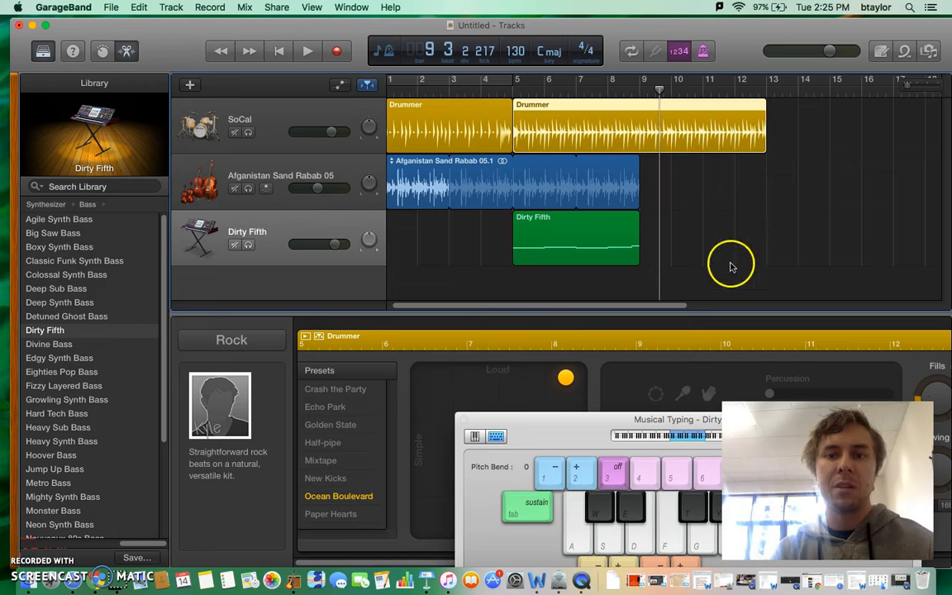
- Lengthen the Dirty Fifth region and the Afganistan Sand Rabab loop to bar 13
{"action": "left_click_drag", "start_coordinate": [637, 239], "coordinate": [765, 251]}
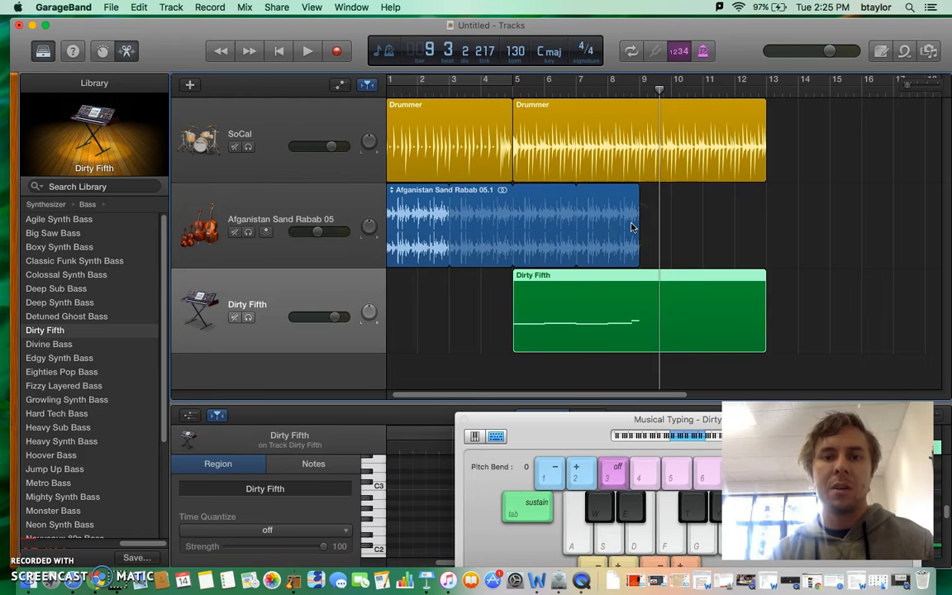
{"action": "left_click", "coordinate": [631, 227]}
{"action": "left_click_drag", "start_coordinate": [638, 233], "coordinate": [760, 240]}
- Play the extended arrangement from bar 5 until just past bar 9 to check the bass part
{"action": "left_click", "coordinate": [507, 89]}
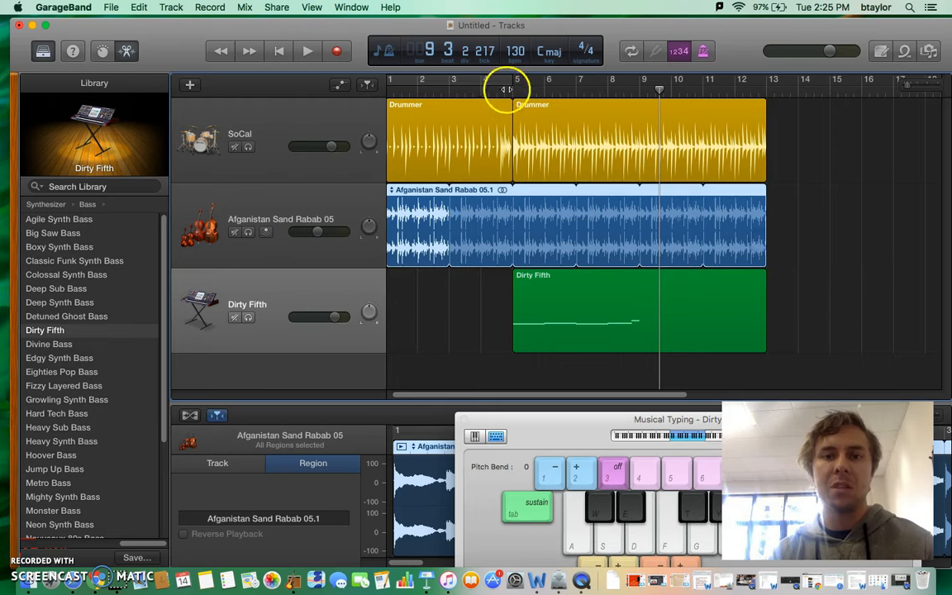
{"action": "left_click", "coordinate": [307, 51]}
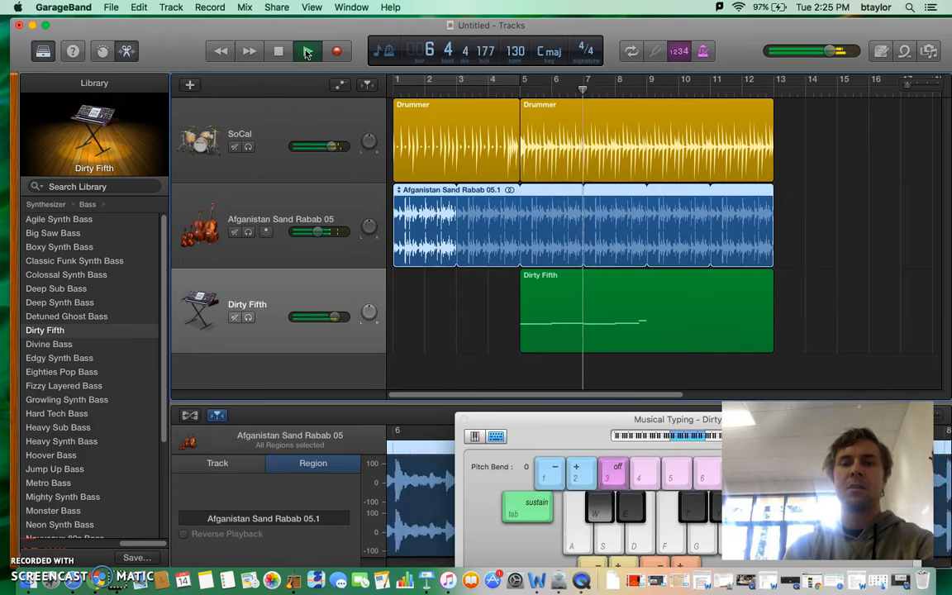
{"action": "left_click", "coordinate": [277, 52]}
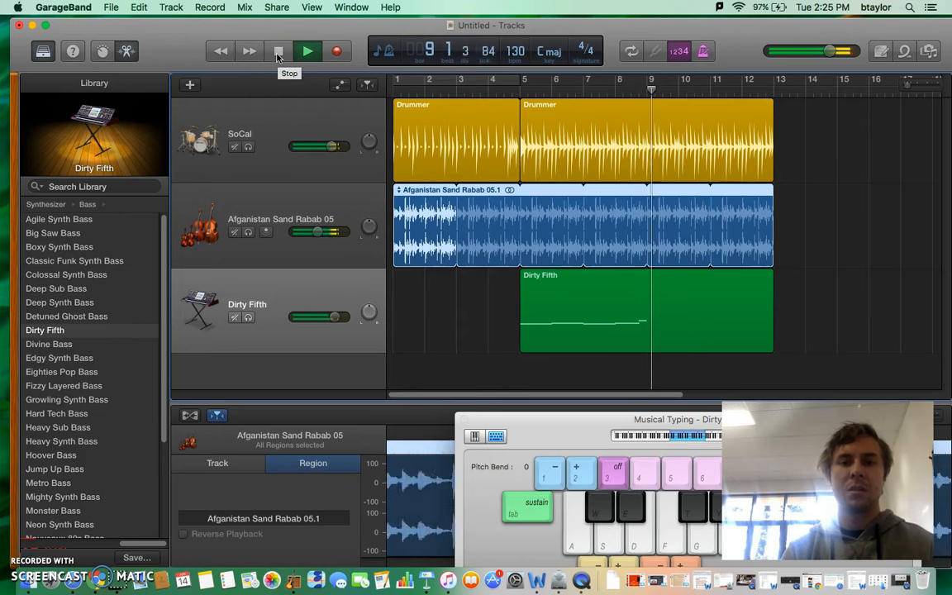
{"action": "left_click", "coordinate": [278, 52]}
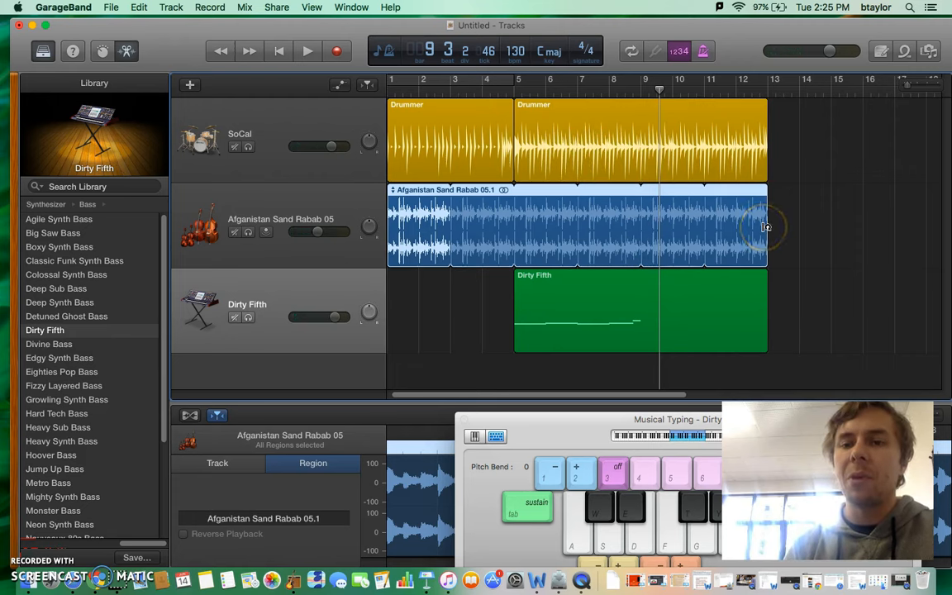
- Shorten the Dirty Fifth region so that it ends at bar 9
{"action": "left_click", "coordinate": [751, 315]}
{"action": "left_click_drag", "start_coordinate": [763, 313], "coordinate": [639, 309]}
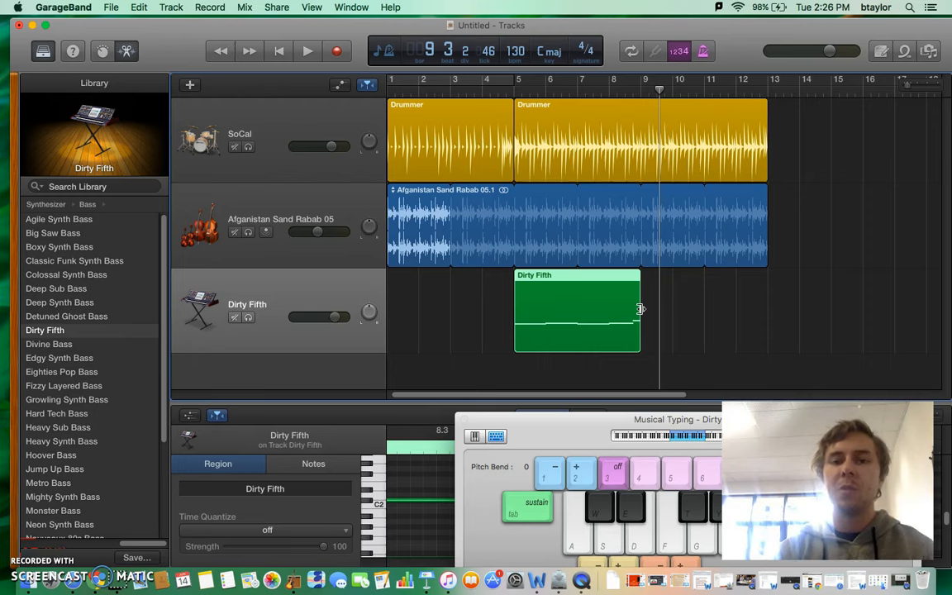
{"action": "left_click", "coordinate": [719, 331]}
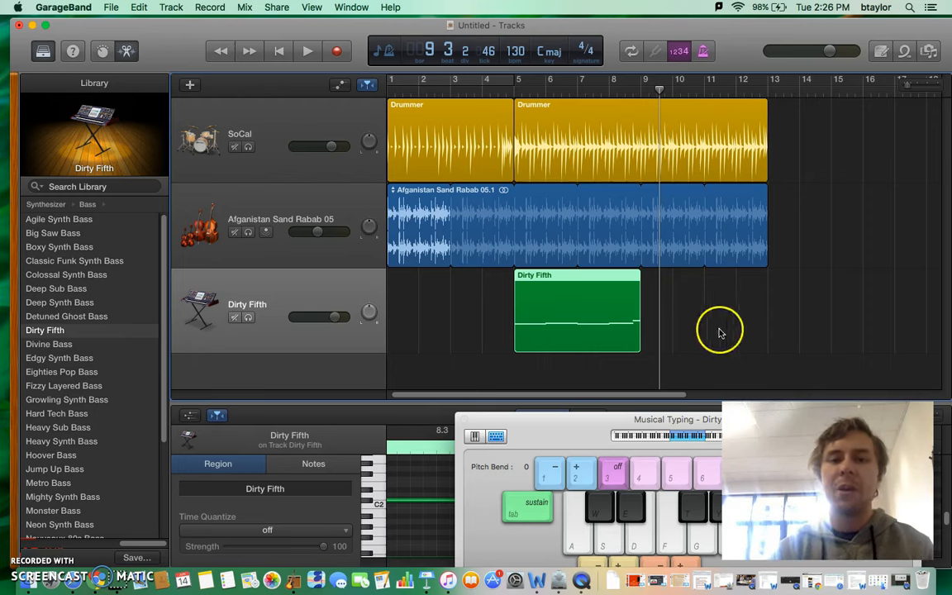
- Copy the Dirty Fifth region and paste it at bar 9 on the same track
{"action": "left_click", "coordinate": [593, 315]}
{"action": "left_click", "coordinate": [139, 7]}
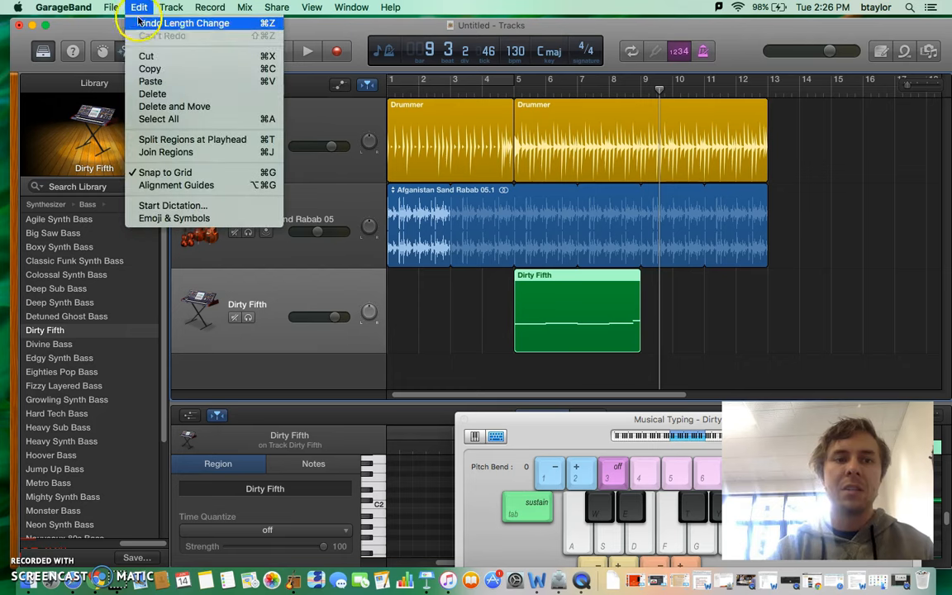
{"action": "left_click", "coordinate": [150, 69]}
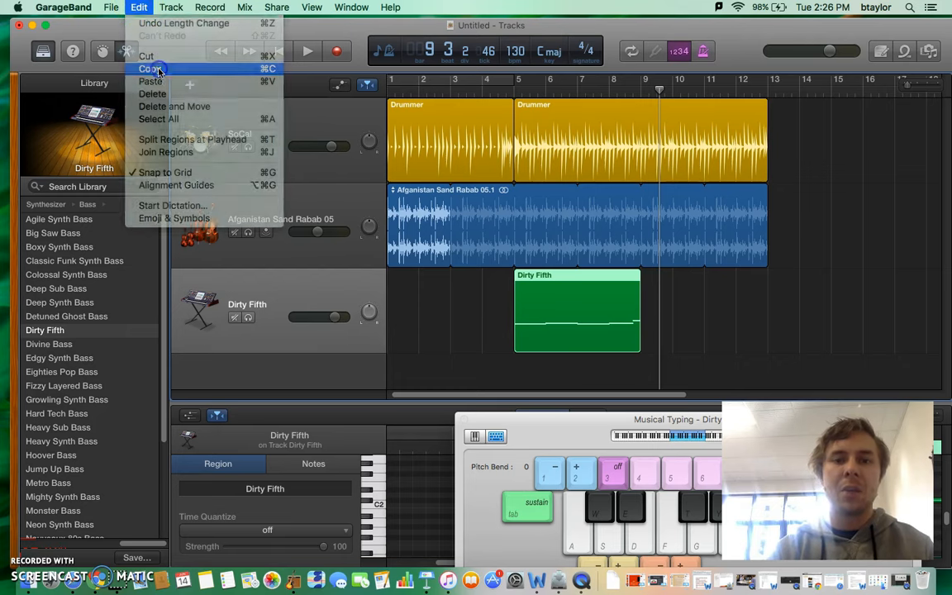
{"action": "left_click", "coordinate": [643, 95]}
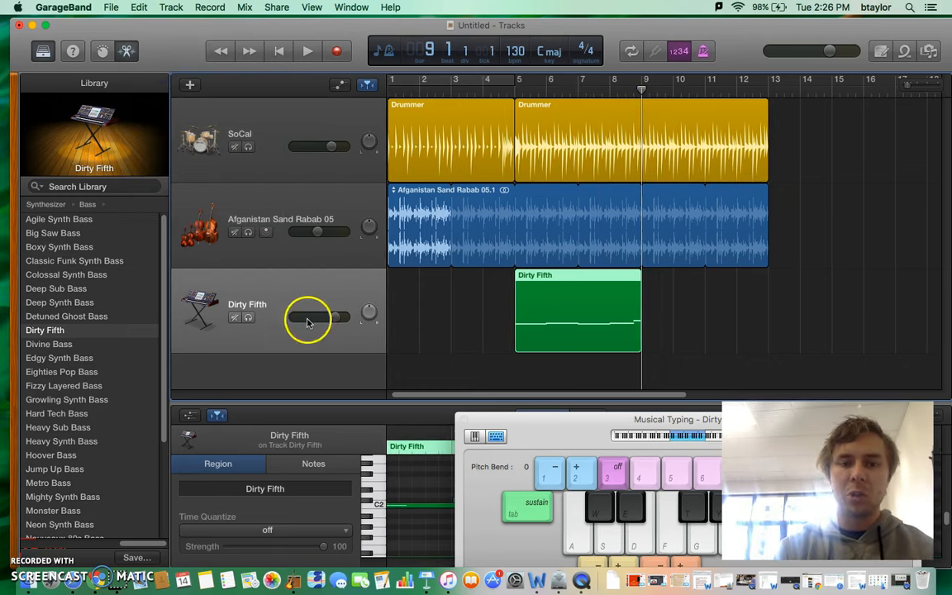
{"action": "left_click", "coordinate": [281, 218]}
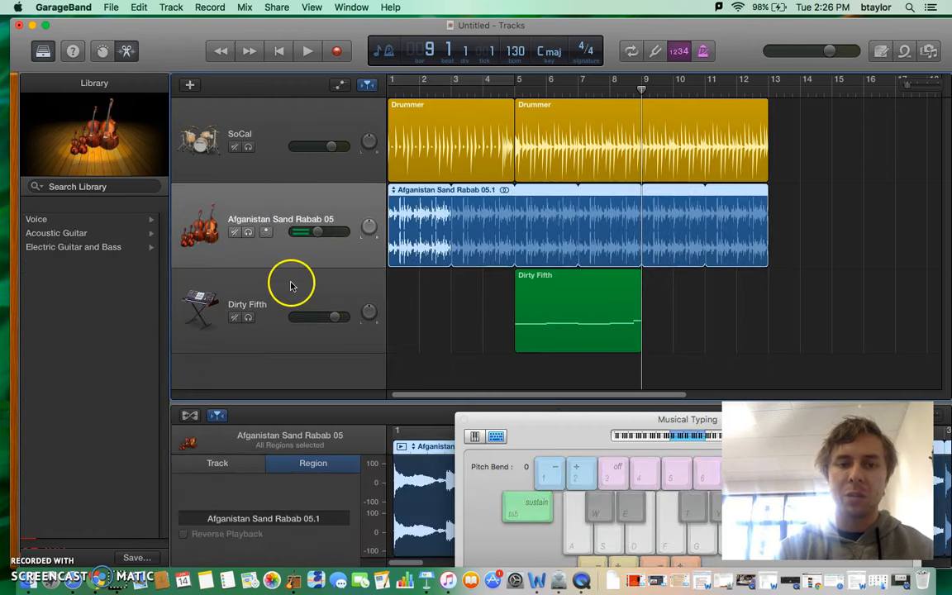
{"action": "left_click", "coordinate": [289, 285]}
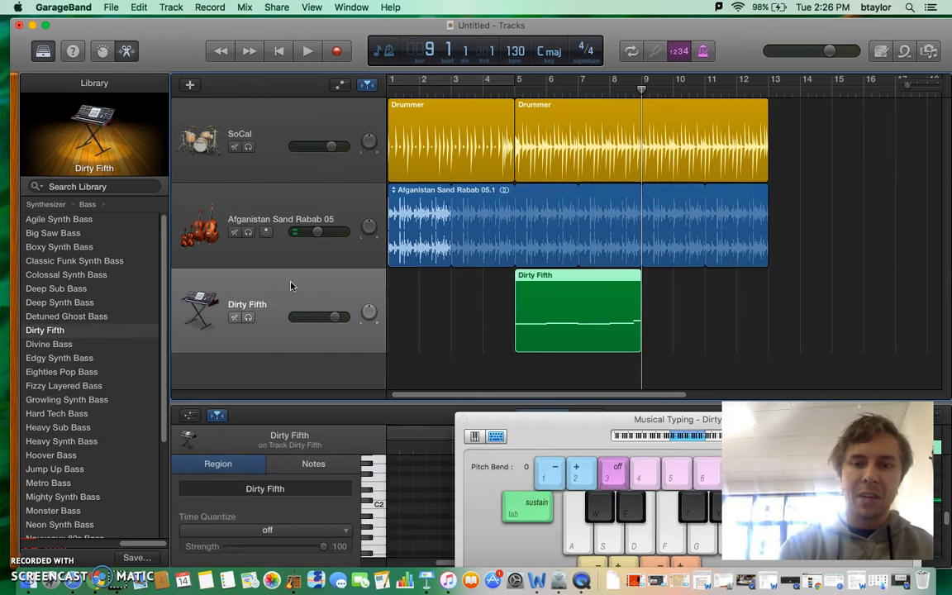
{"action": "key", "text": "super+c"}
{"action": "key", "text": "super+v"}
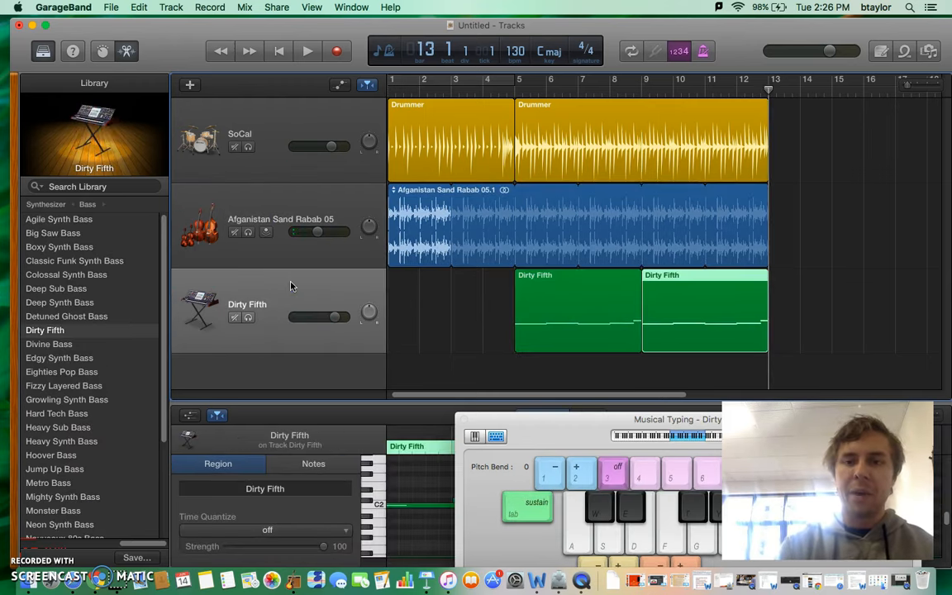
- Listen to the arrangement from bar 5 to its end and bring the Musical Typing keyboard back into full view
{"action": "left_click", "coordinate": [514, 98]}
{"action": "left_click", "coordinate": [307, 51]}
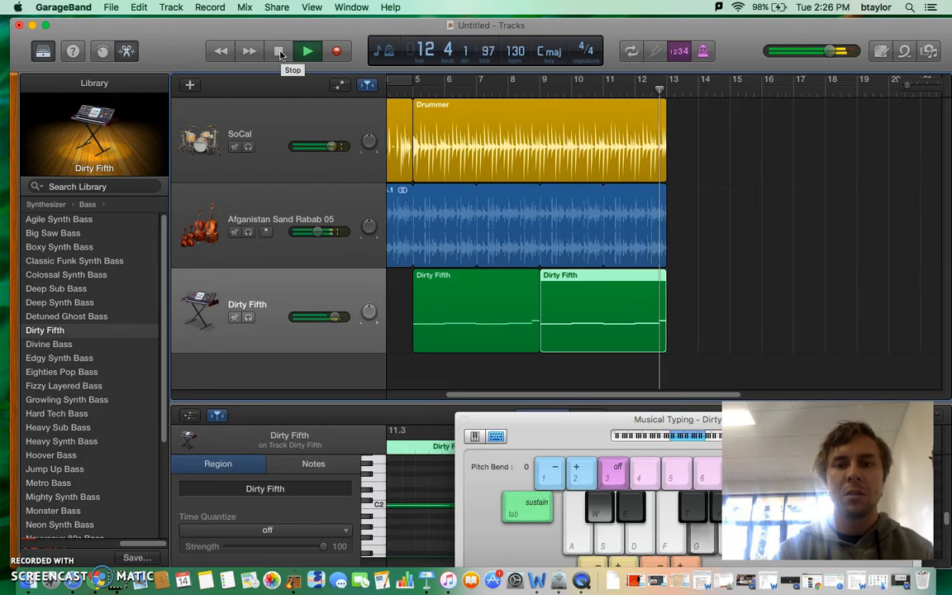
{"action": "left_click", "coordinate": [280, 52]}
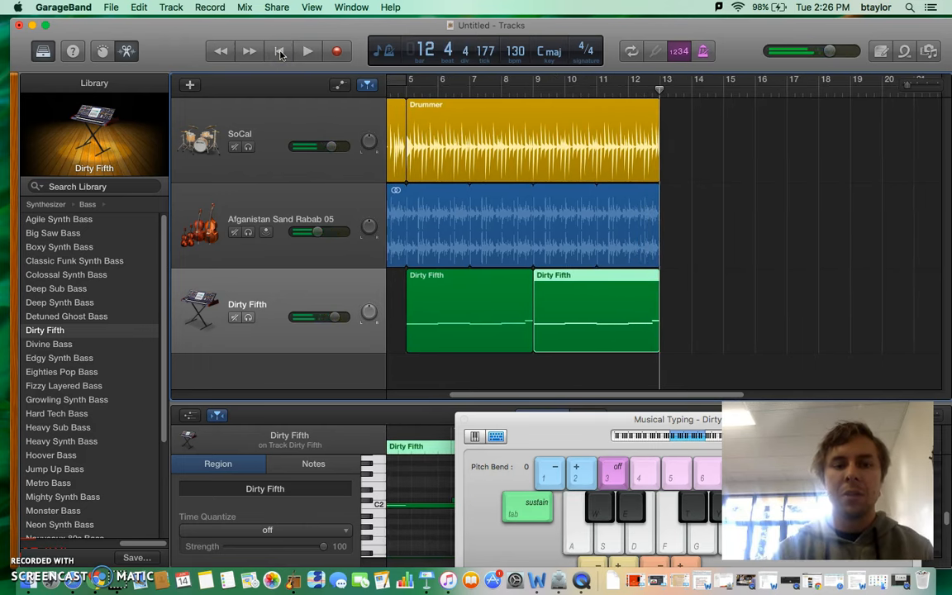
{"action": "left_click_drag", "start_coordinate": [855, 436], "coordinate": [527, 378]}
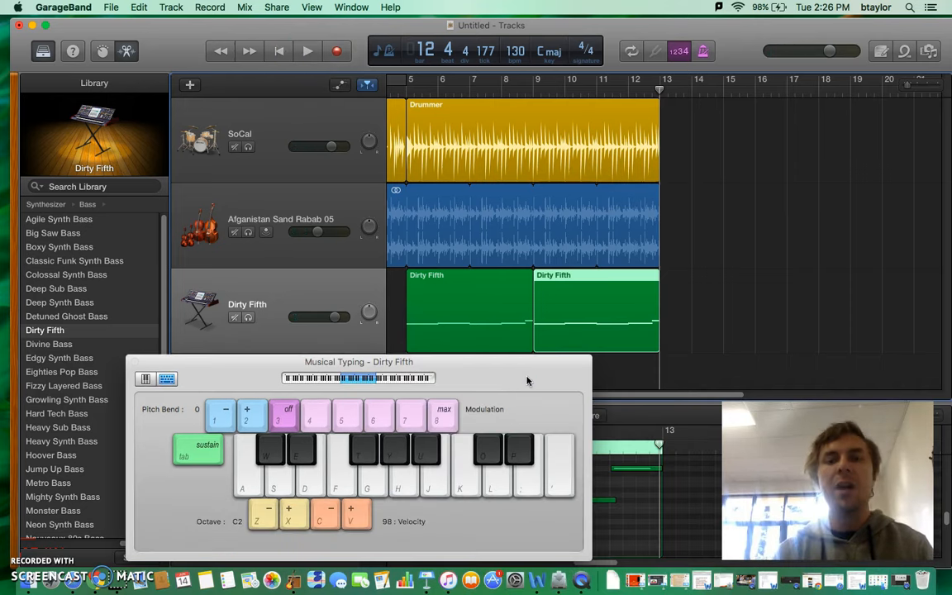